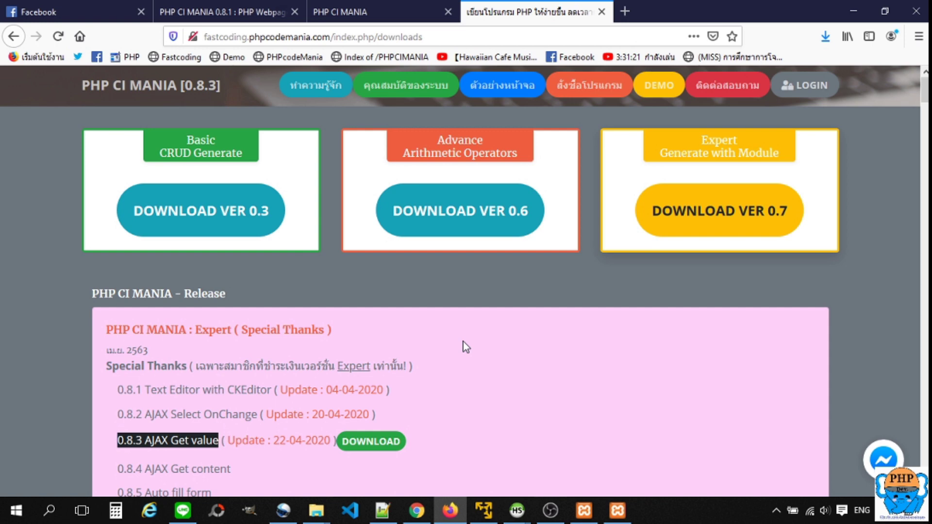
Close the downloads page and change the CRUD generator's working database to demo_db_student.
{"action": "left_click", "coordinate": [601, 11]}
{"action": "left_click", "coordinate": [291, 292]}
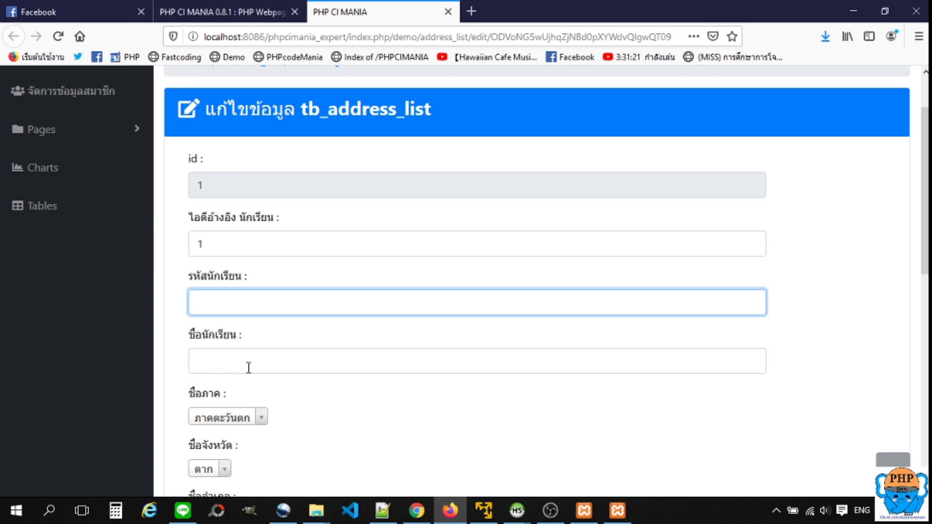
{"action": "left_click", "coordinate": [223, 6]}
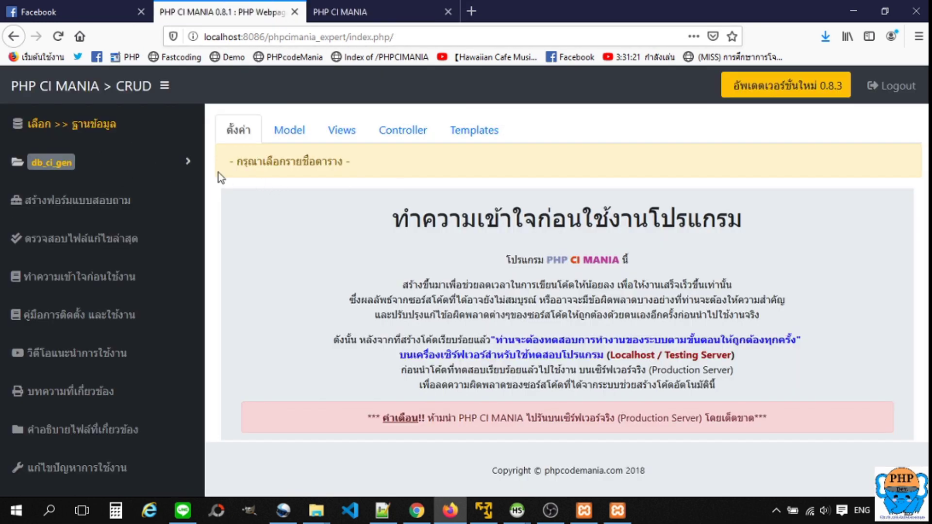
{"action": "left_click", "coordinate": [89, 127]}
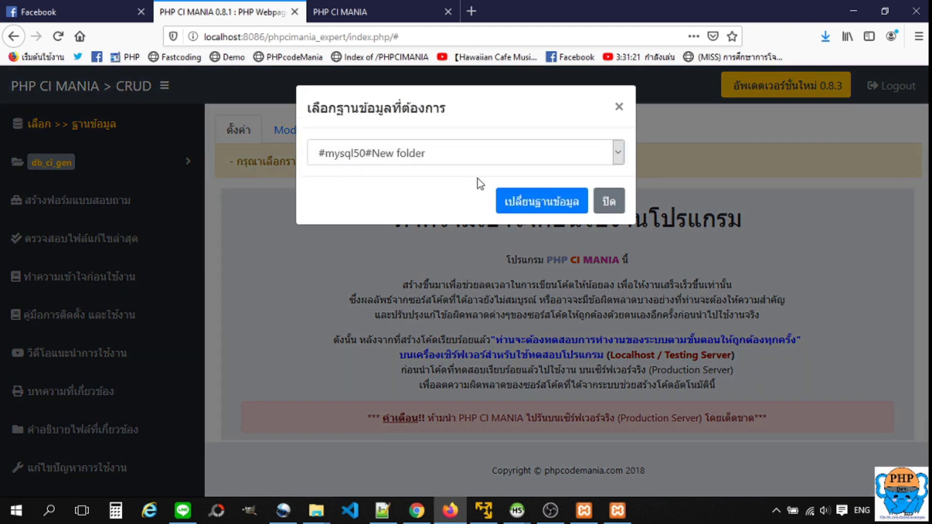
{"action": "left_click", "coordinate": [521, 160]}
{"action": "scroll", "coordinate": [497, 343], "scroll_direction": "down", "scroll_amount": 5}
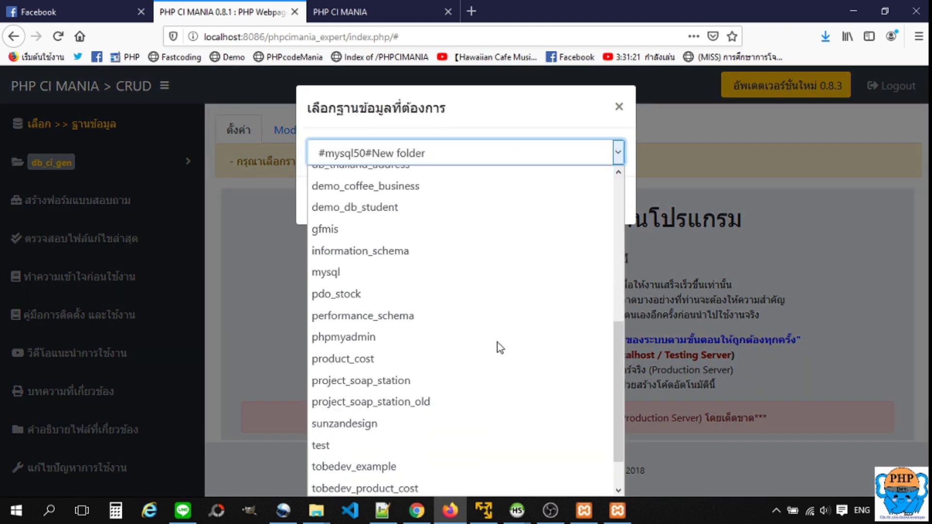
{"action": "left_click", "coordinate": [387, 209]}
{"action": "left_click", "coordinate": [527, 210]}
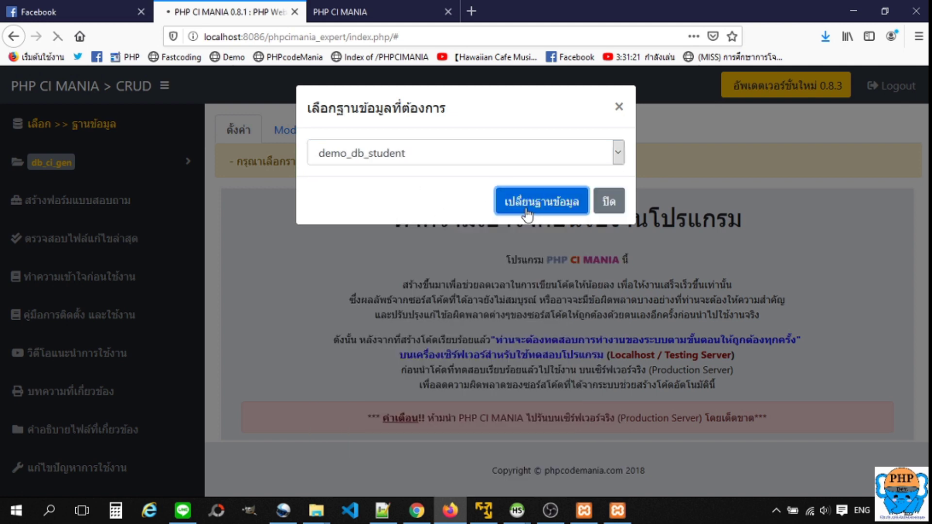
Select the tb_address_list table of demo_db_student and confirm reusing its previously saved settings.
{"action": "left_click", "coordinate": [75, 162]}
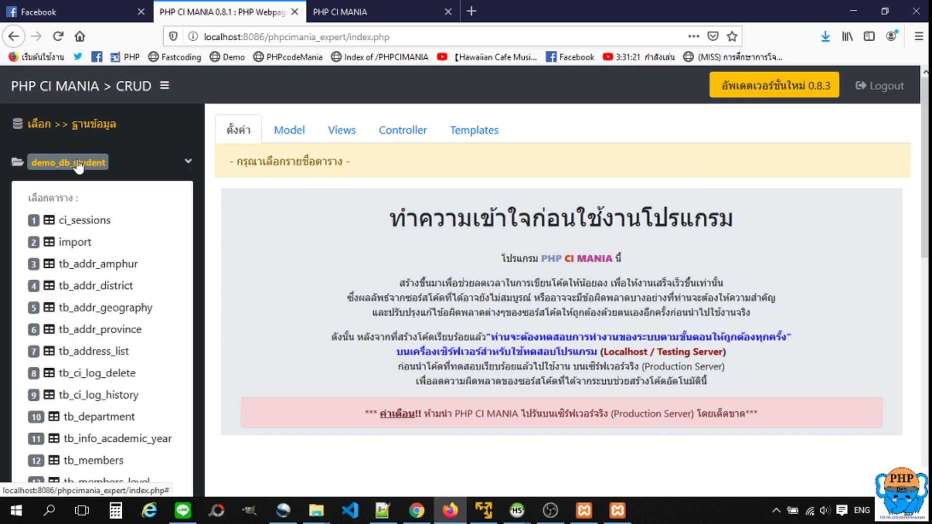
{"action": "left_click", "coordinate": [94, 352]}
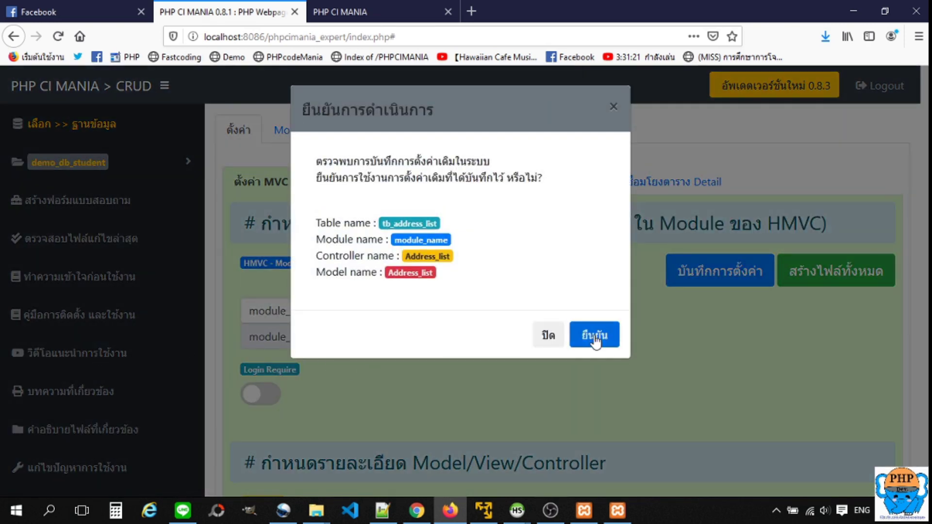
{"action": "left_click", "coordinate": [594, 336]}
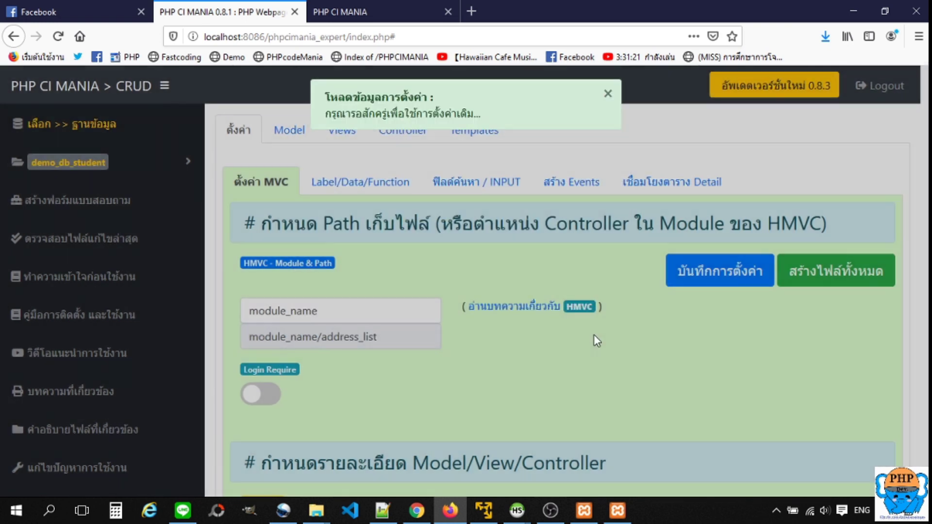
Set the HMVC module name to demo and review the Controller and Model names.
{"action": "left_click_drag", "start_coordinate": [379, 319], "coordinate": [208, 305]}
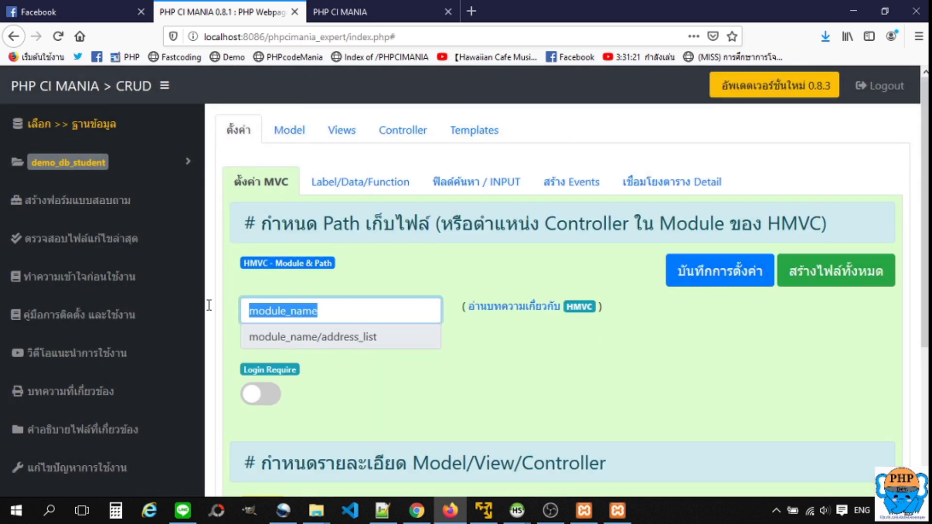
{"action": "type", "text": "demo"}
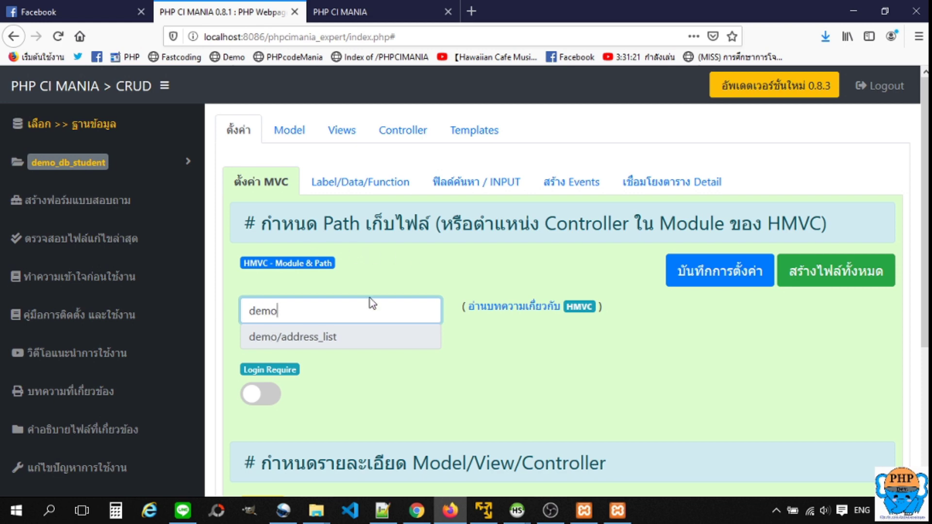
{"action": "left_click", "coordinate": [400, 382]}
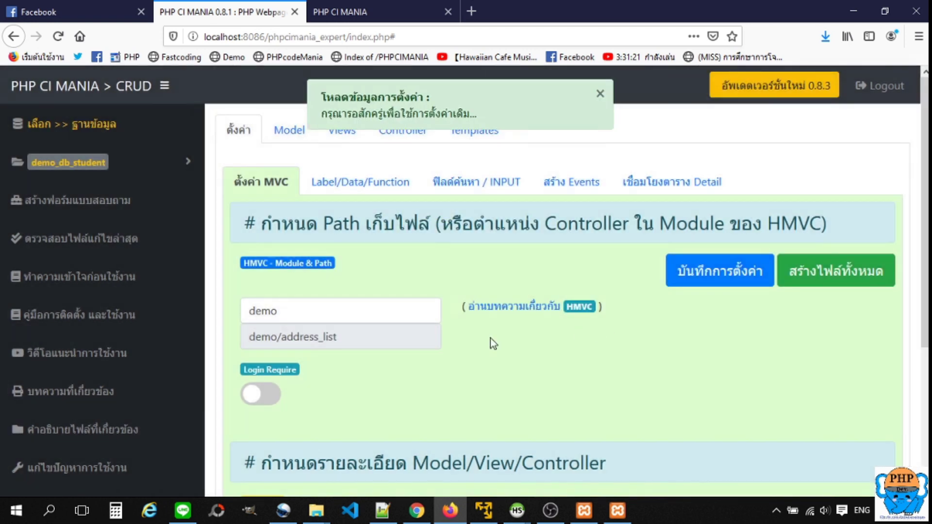
{"action": "scroll", "coordinate": [477, 348], "scroll_direction": "down", "scroll_amount": 5}
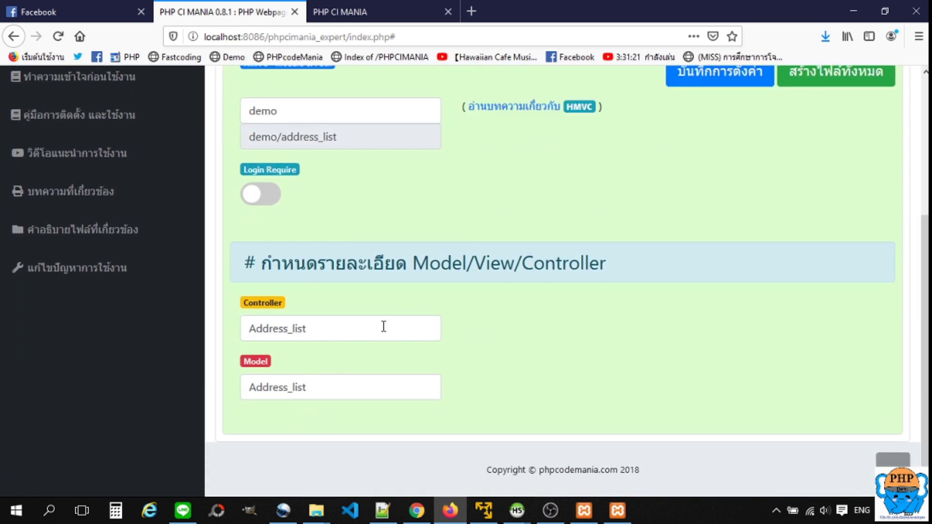
{"action": "scroll", "coordinate": [503, 306], "scroll_direction": "up", "scroll_amount": 5}
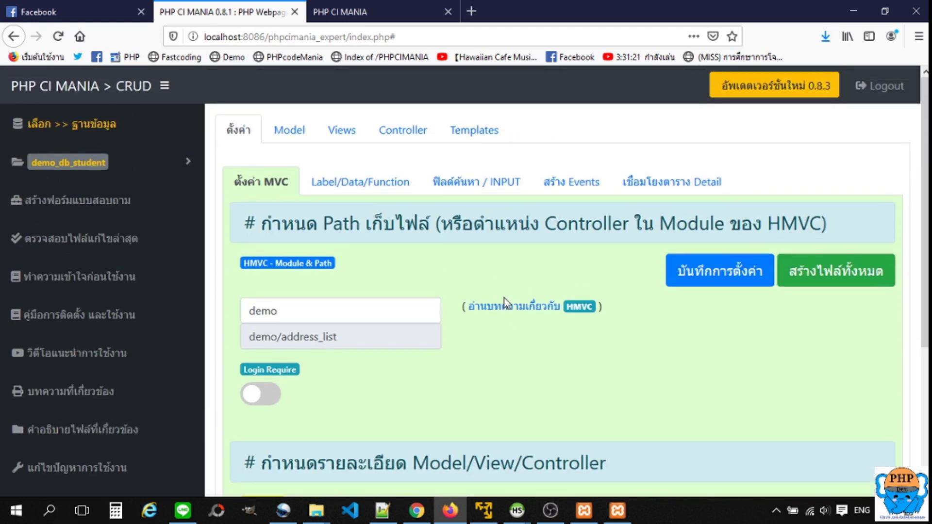
In the event settings, give the รหัสนักเรียน field the Enter Keypress event with the Get Value function.
{"action": "left_click", "coordinate": [557, 188]}
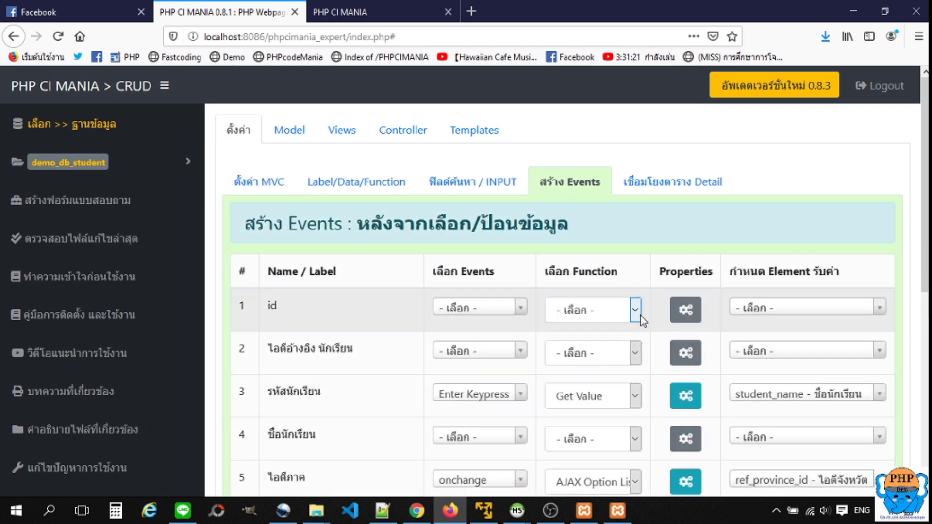
{"action": "scroll", "coordinate": [640, 318], "scroll_direction": "down", "scroll_amount": 1}
{"action": "left_click", "coordinate": [522, 362]}
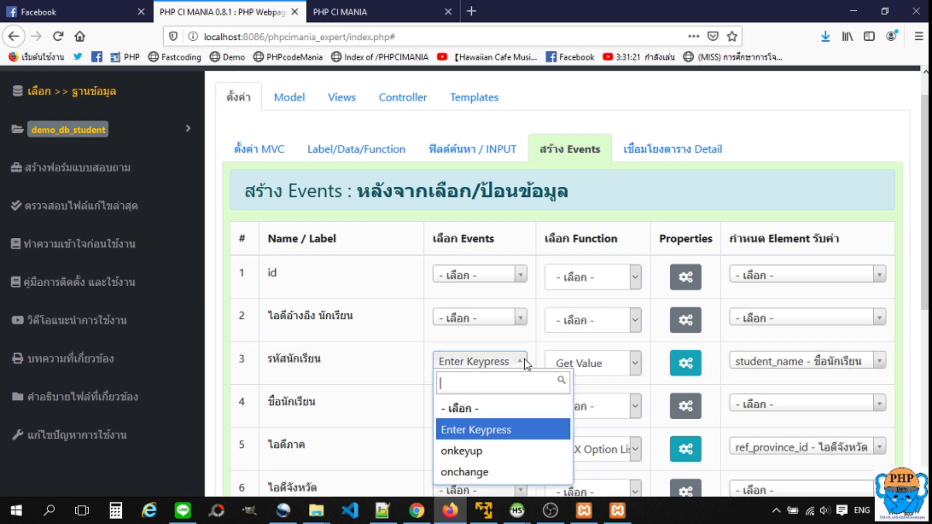
{"action": "left_click", "coordinate": [483, 430]}
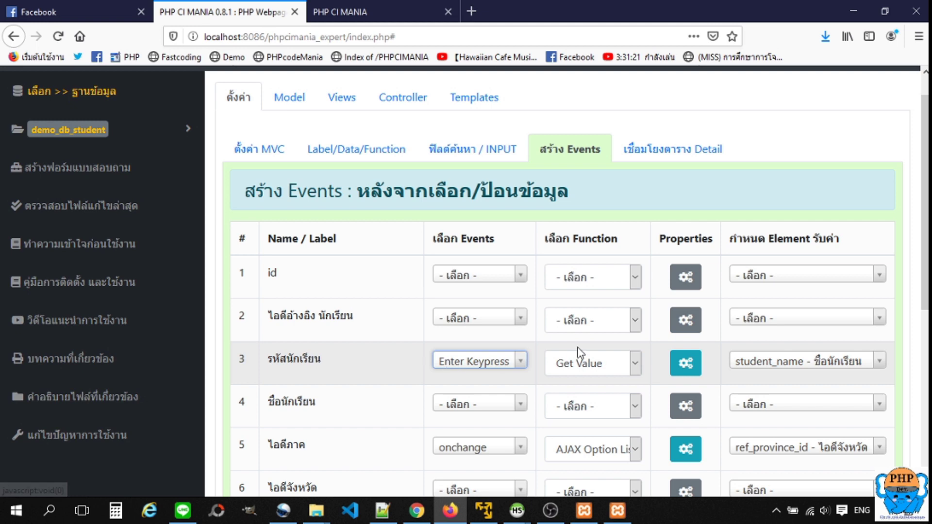
{"action": "left_click", "coordinate": [604, 362]}
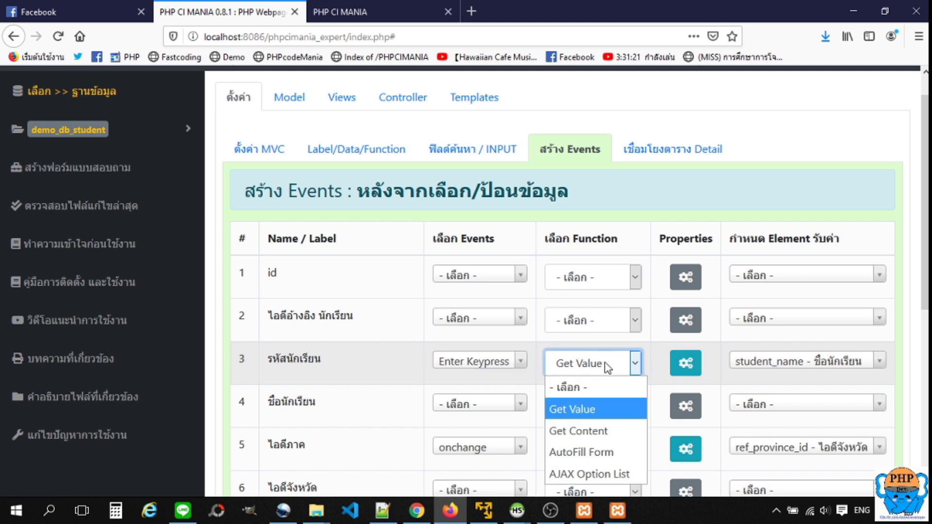
{"action": "left_click", "coordinate": [584, 406]}
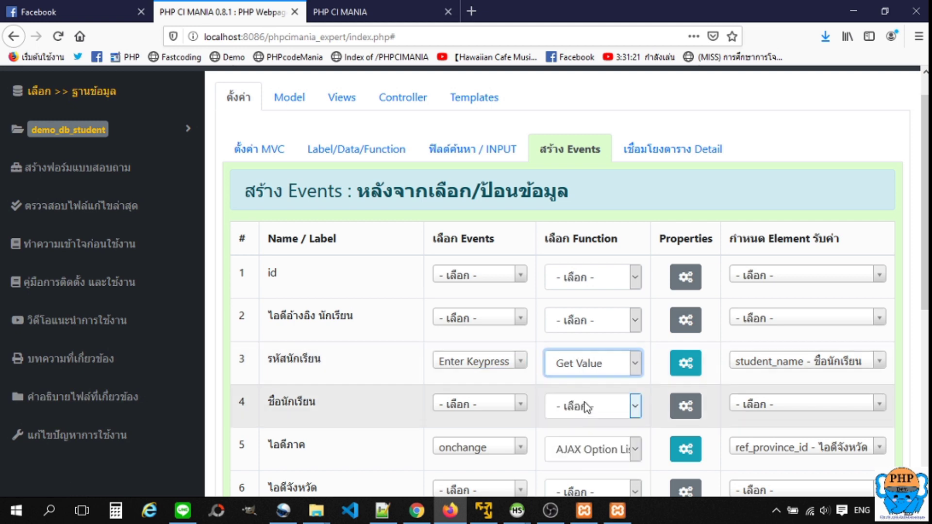
Open the event properties of the รหัสนักเรียน field and choose tb_student as the source table.
{"action": "left_click", "coordinate": [696, 361]}
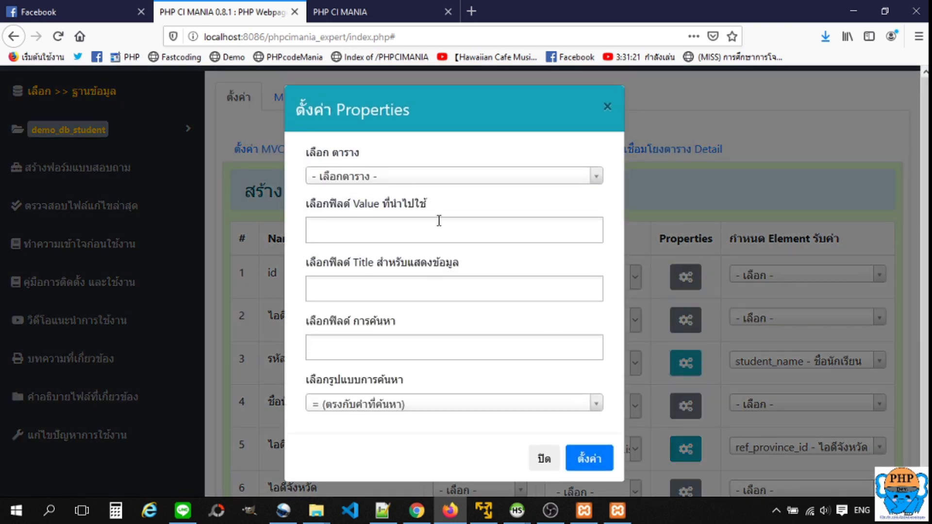
{"action": "left_click", "coordinate": [441, 177]}
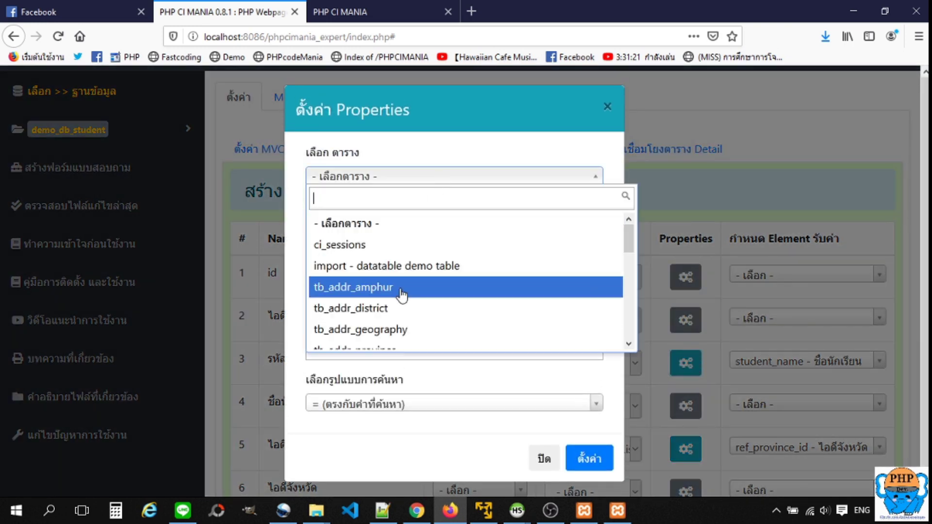
{"action": "scroll", "coordinate": [402, 294], "scroll_direction": "down", "scroll_amount": 3}
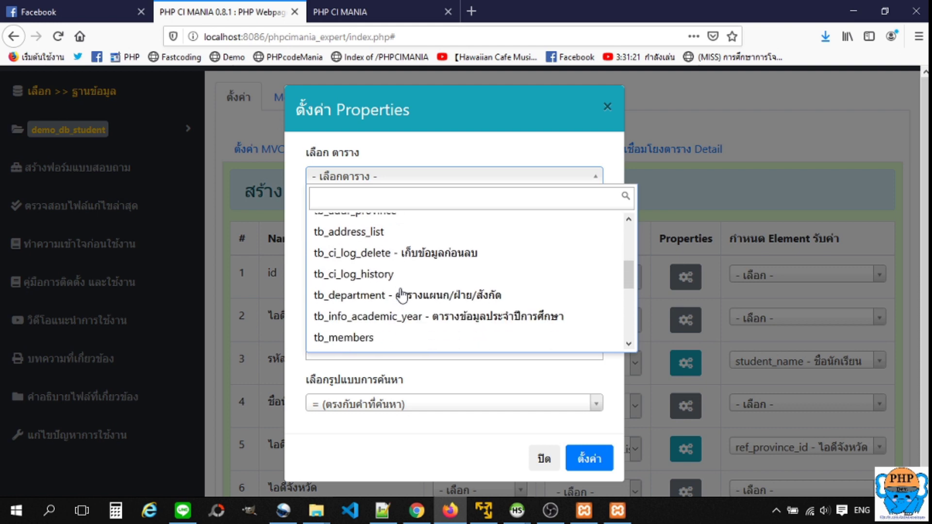
{"action": "scroll", "coordinate": [402, 295], "scroll_direction": "down", "scroll_amount": 3}
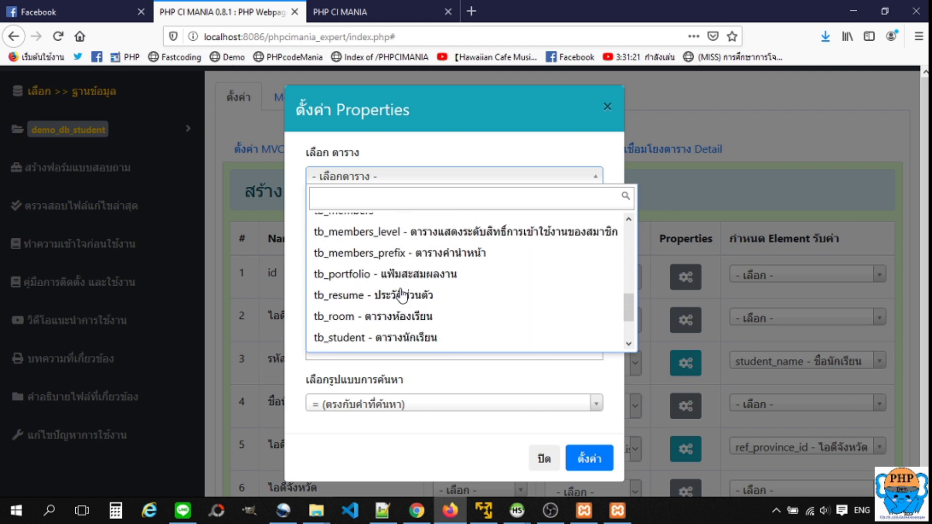
{"action": "scroll", "coordinate": [401, 294], "scroll_direction": "down", "scroll_amount": 1}
{"action": "left_click", "coordinate": [368, 275]}
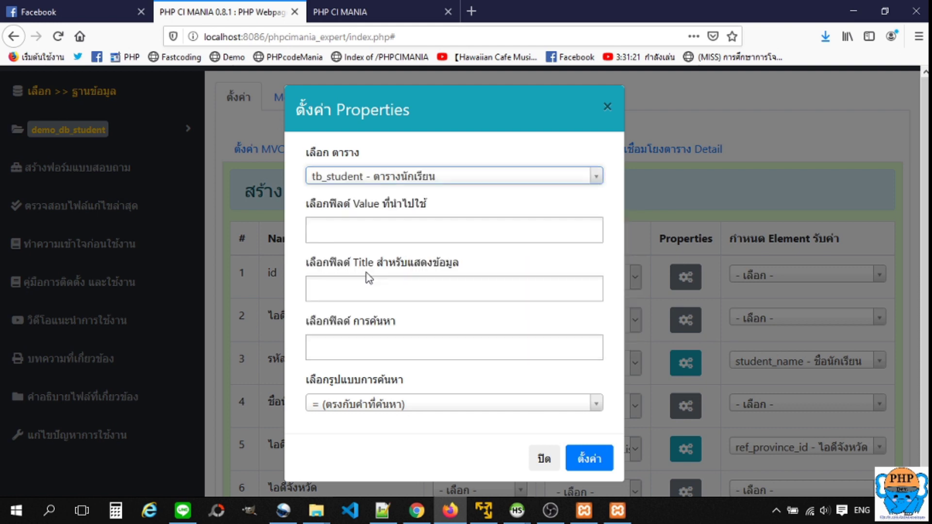
Choose firstname and lastname as the Value fields, checking the student name field on the edit form page.
{"action": "left_click", "coordinate": [427, 226]}
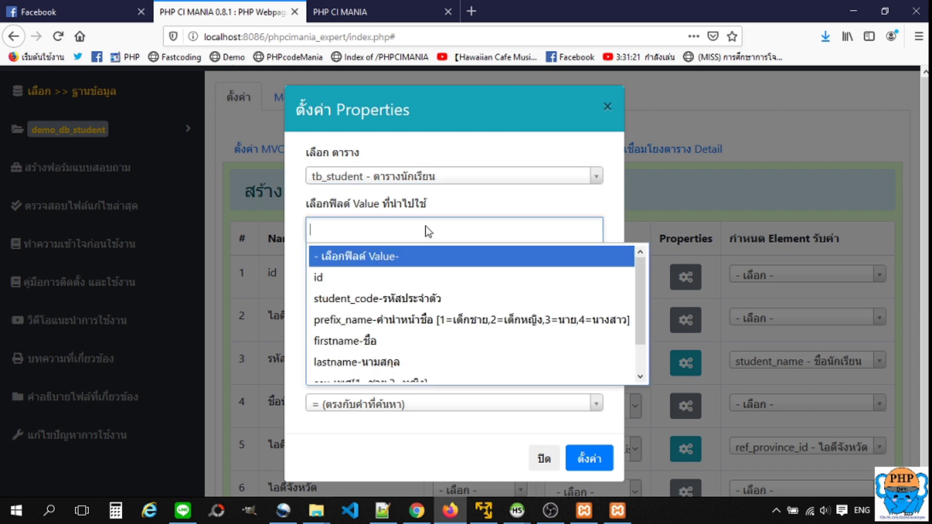
{"action": "left_click", "coordinate": [374, 12]}
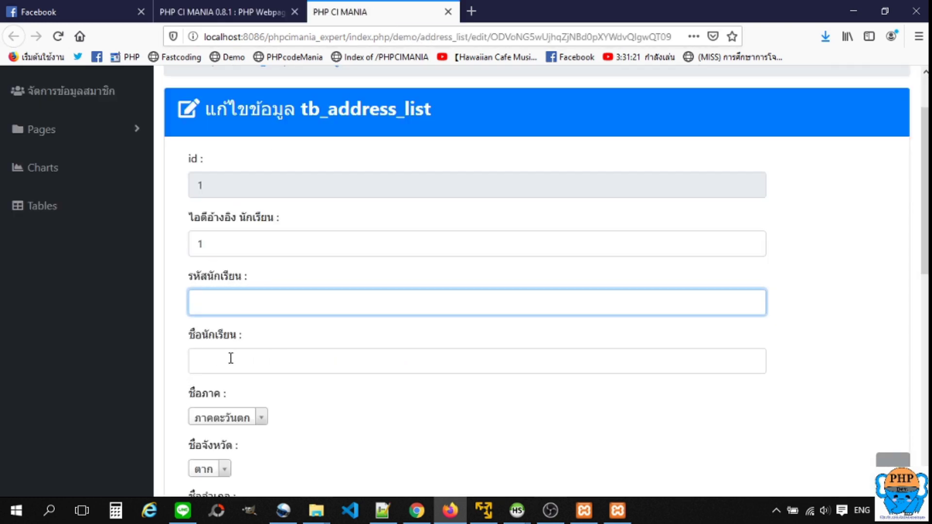
{"action": "left_click", "coordinate": [232, 10]}
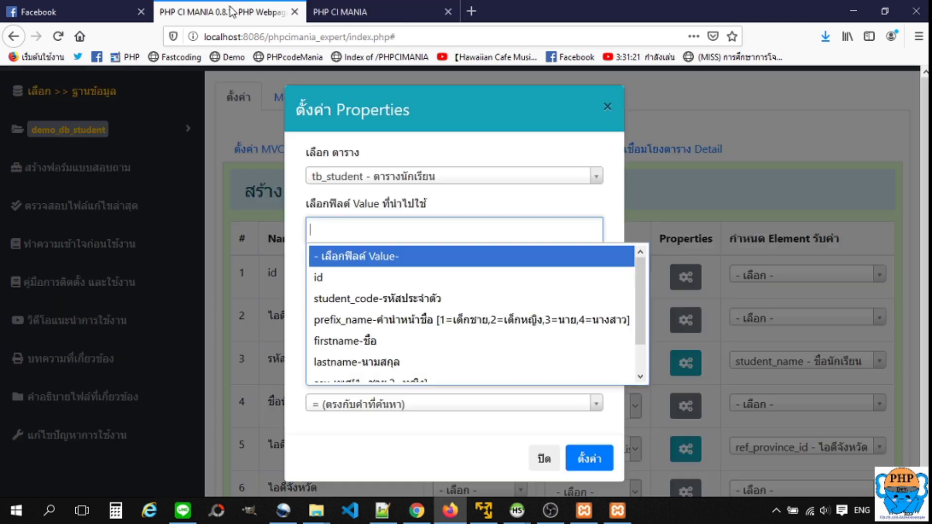
{"action": "left_click", "coordinate": [407, 342]}
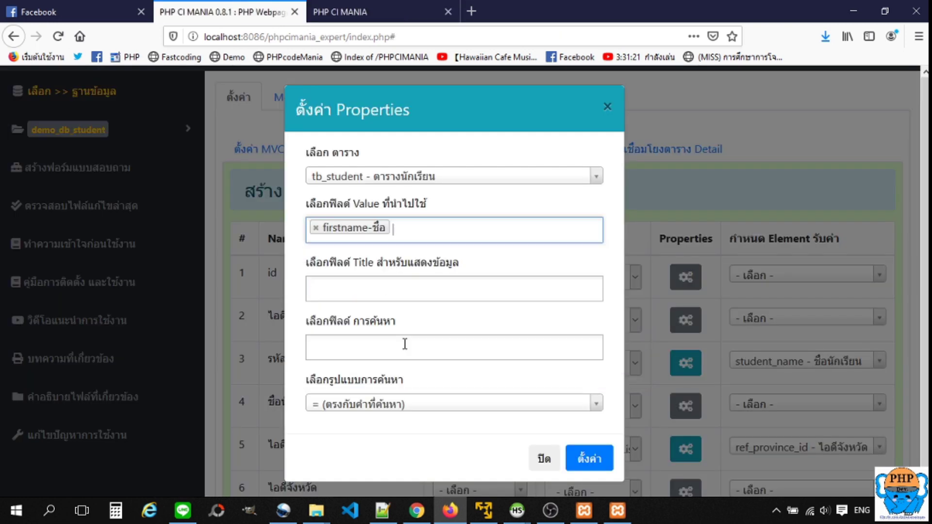
{"action": "left_click", "coordinate": [452, 239]}
{"action": "left_click", "coordinate": [391, 340]}
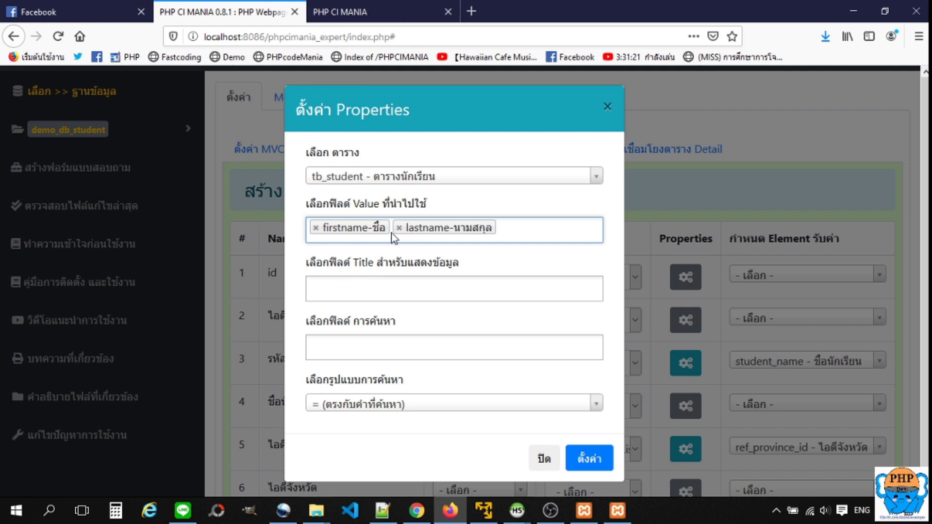
Choose student_code, firstname and lastname as the Title fields for displaying the data.
{"action": "left_click", "coordinate": [339, 296]}
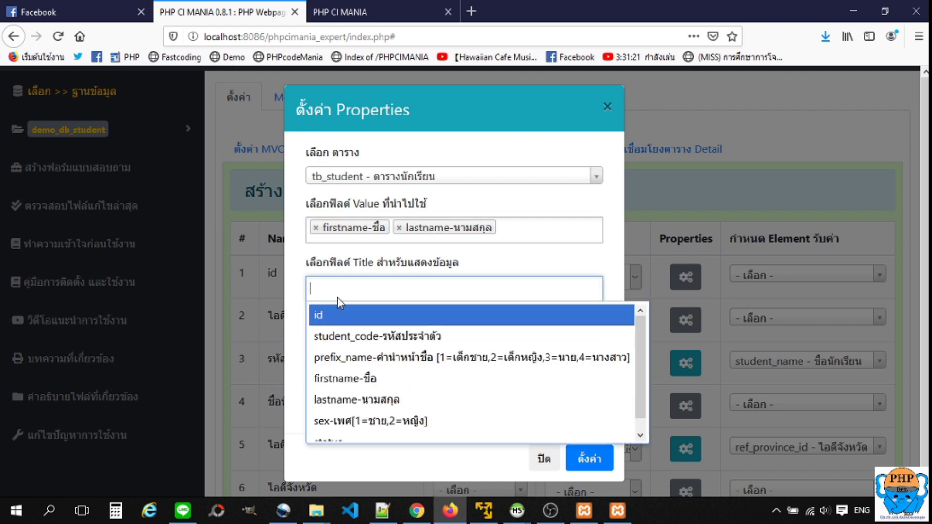
{"action": "left_click", "coordinate": [393, 337]}
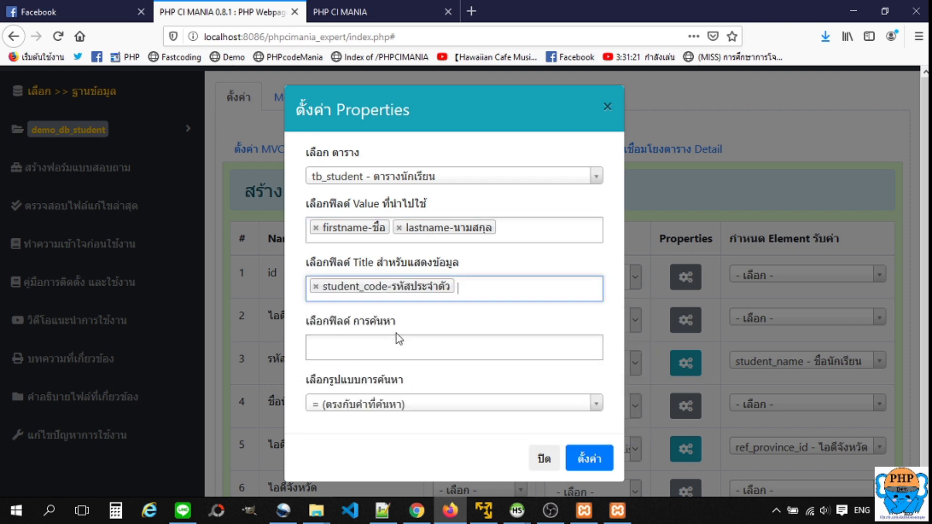
{"action": "left_click", "coordinate": [489, 282]}
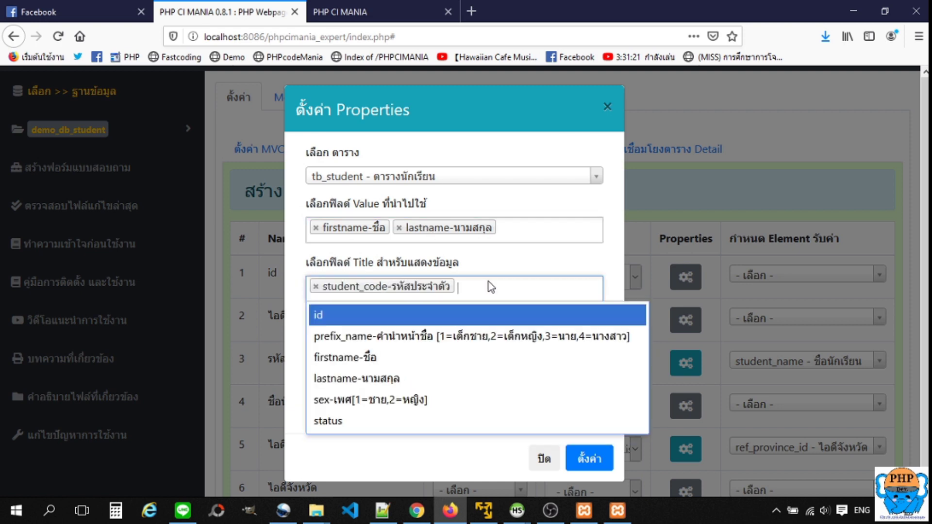
{"action": "left_click", "coordinate": [358, 357]}
{"action": "left_click", "coordinate": [583, 287]}
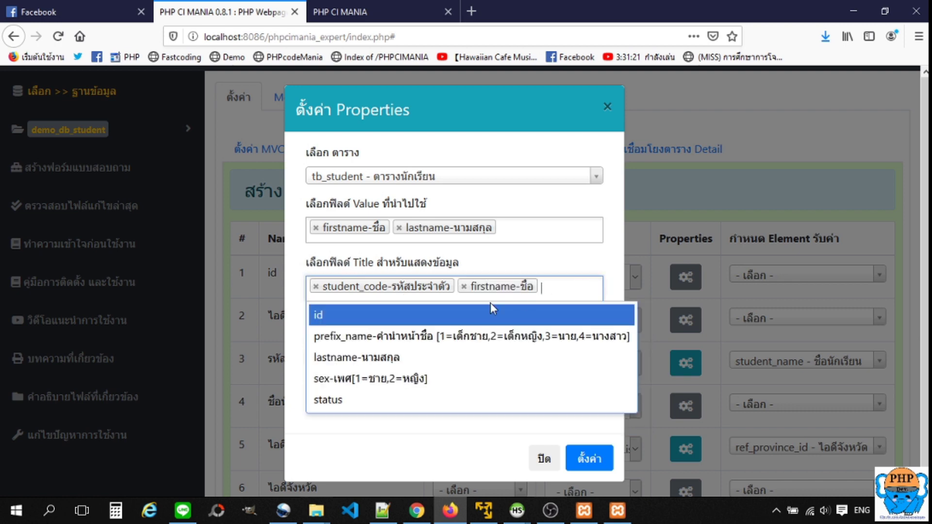
{"action": "left_click", "coordinate": [395, 357]}
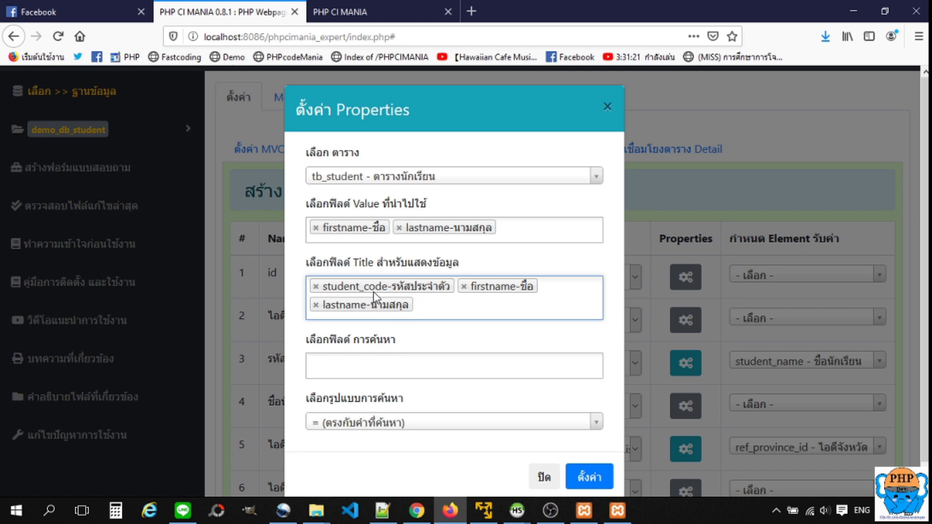
Choose student_code as the search condition field in the event properties.
{"action": "left_click", "coordinate": [365, 367]}
{"action": "left_click", "coordinate": [365, 364]}
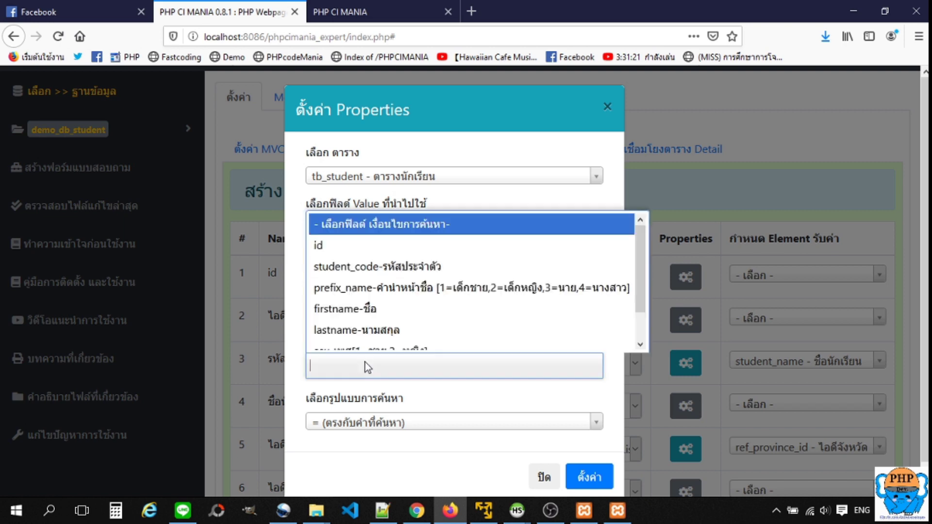
{"action": "left_click", "coordinate": [423, 268]}
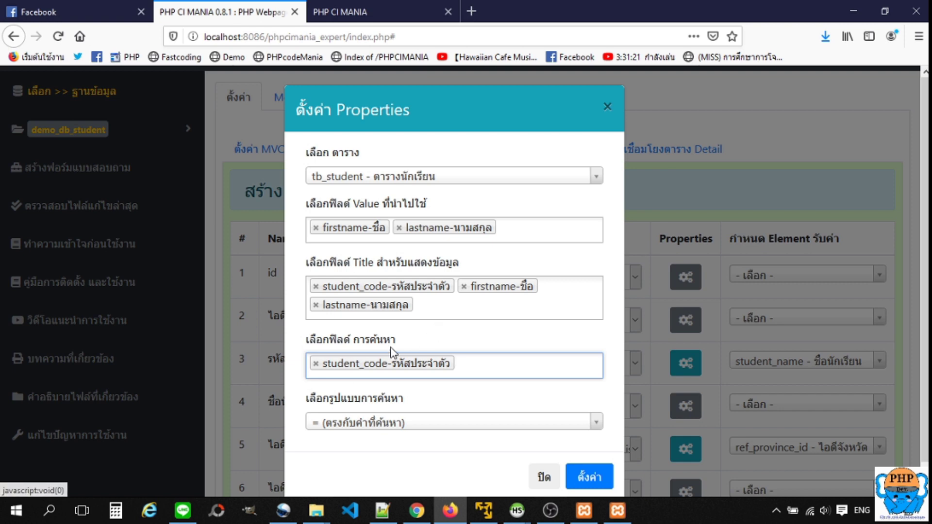
Set the search pattern to = (ตรงกับคำที่ค้นหา) and apply the event properties of the รหัสนักเรียน field.
{"action": "left_click", "coordinate": [345, 427]}
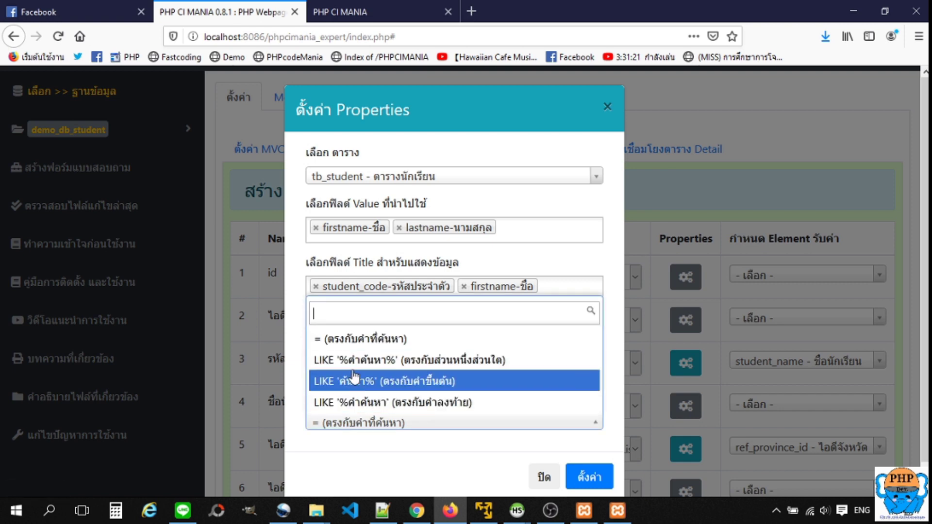
{"action": "left_click", "coordinate": [348, 347]}
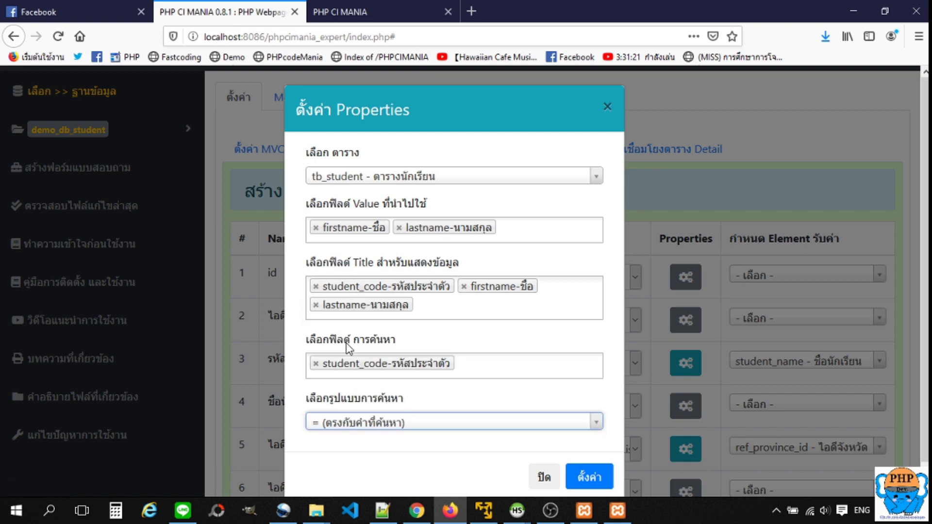
{"action": "left_click", "coordinate": [346, 427]}
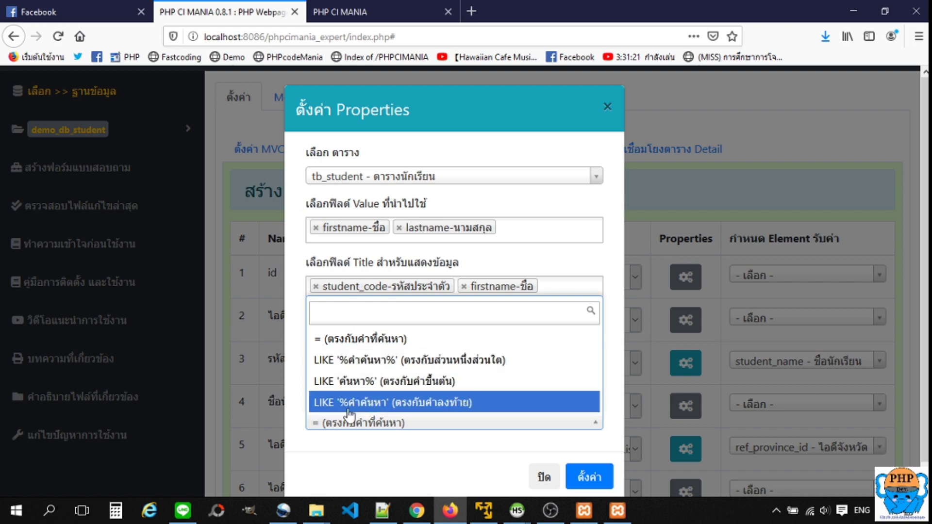
{"action": "left_click", "coordinate": [395, 340]}
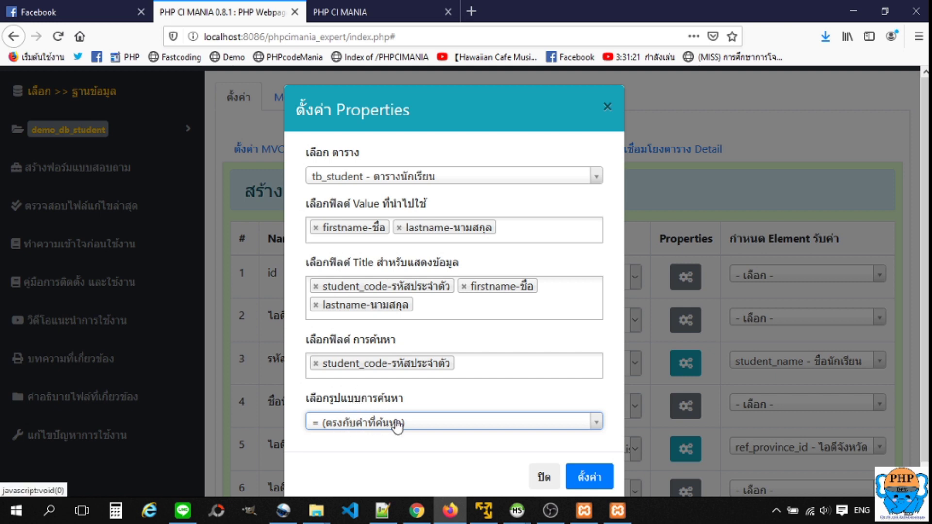
{"action": "left_click", "coordinate": [585, 478]}
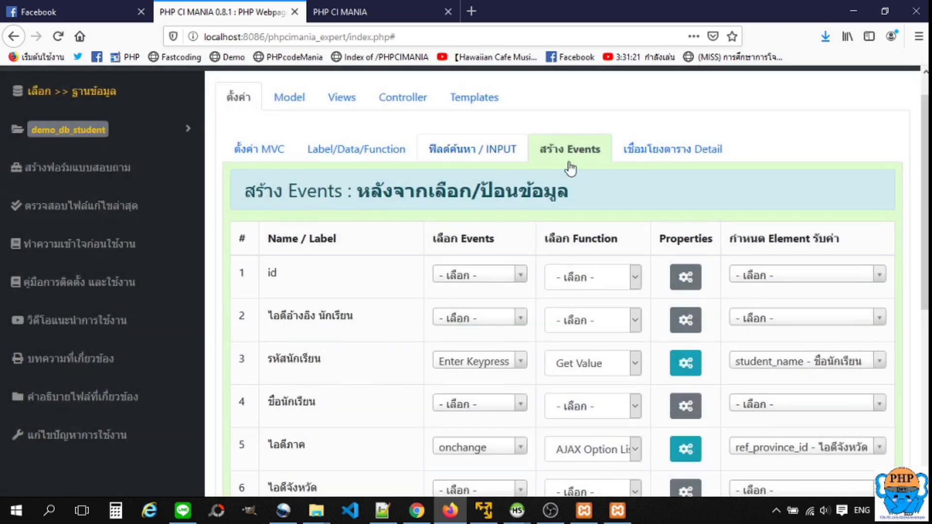
Choose student_name - ชื่อนักเรียน as the element that receives the value for the รหัสนักเรียน event.
{"action": "left_click", "coordinate": [757, 368]}
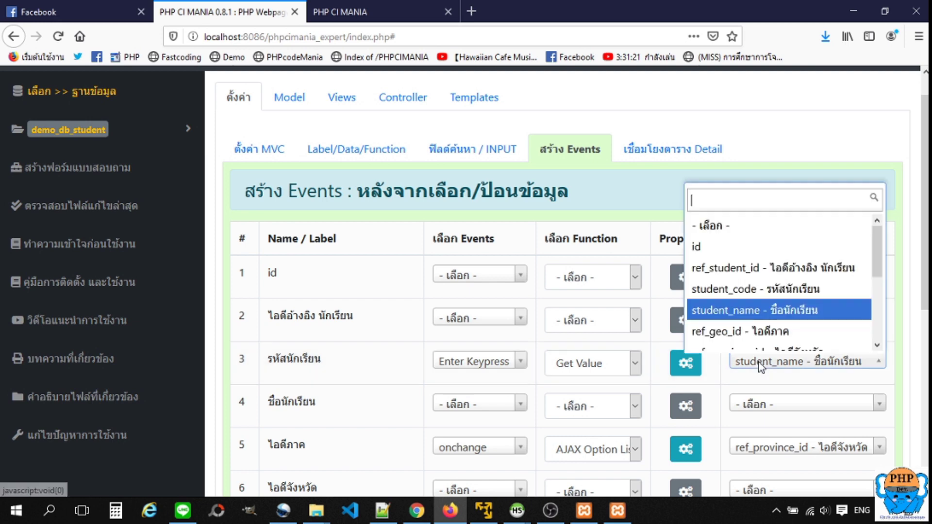
{"action": "scroll", "coordinate": [778, 343], "scroll_direction": "down", "scroll_amount": 1}
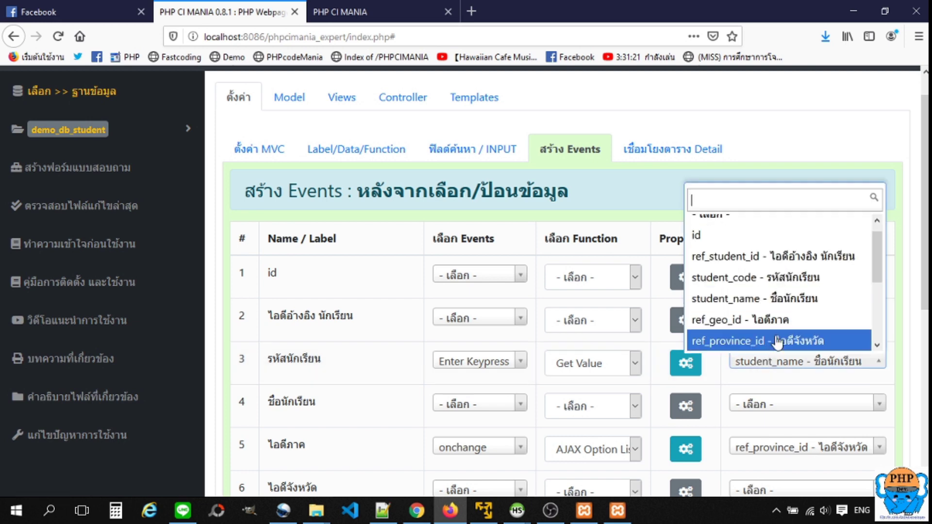
{"action": "left_click", "coordinate": [769, 299]}
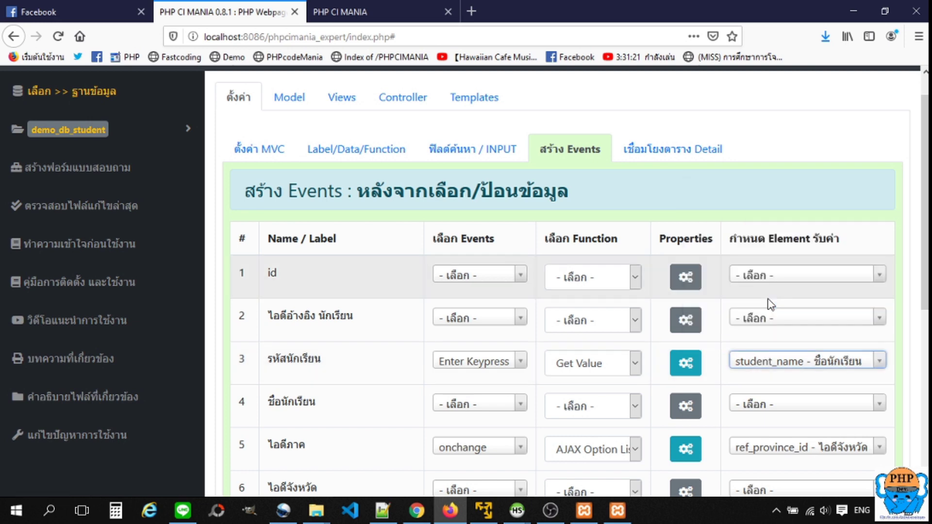
Save the MVC settings and generate all files for the demo/address_list module.
{"action": "left_click", "coordinate": [253, 154]}
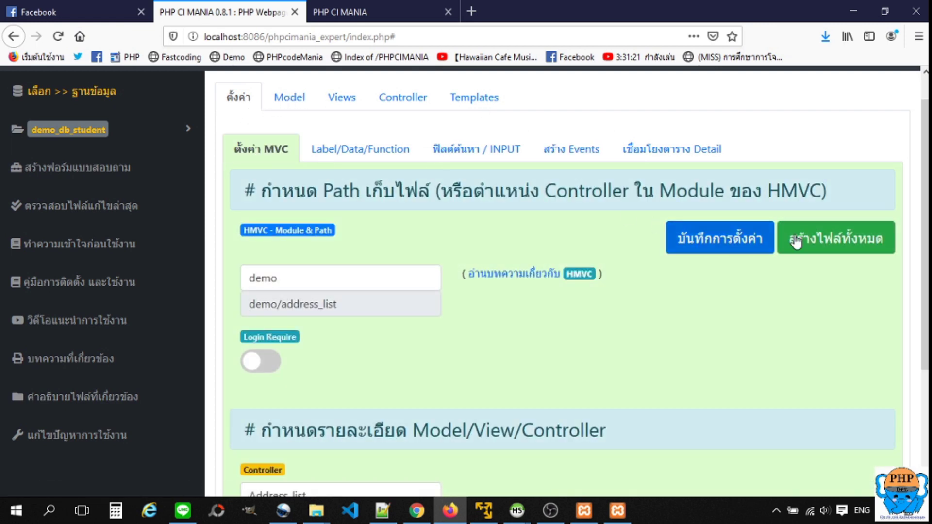
{"action": "left_click", "coordinate": [713, 244]}
{"action": "left_click", "coordinate": [832, 243]}
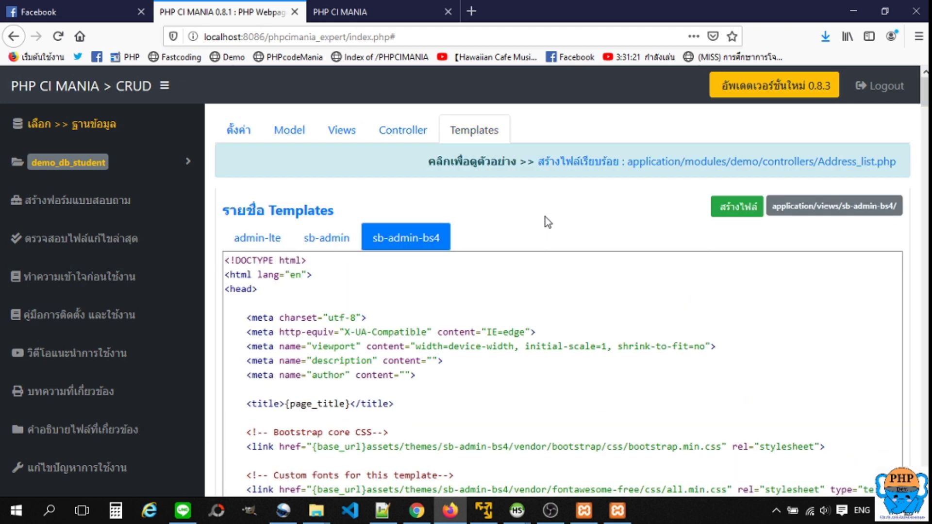
Open the generated tb_address_list page and edit the record with id 1.
{"action": "left_click", "coordinate": [663, 163]}
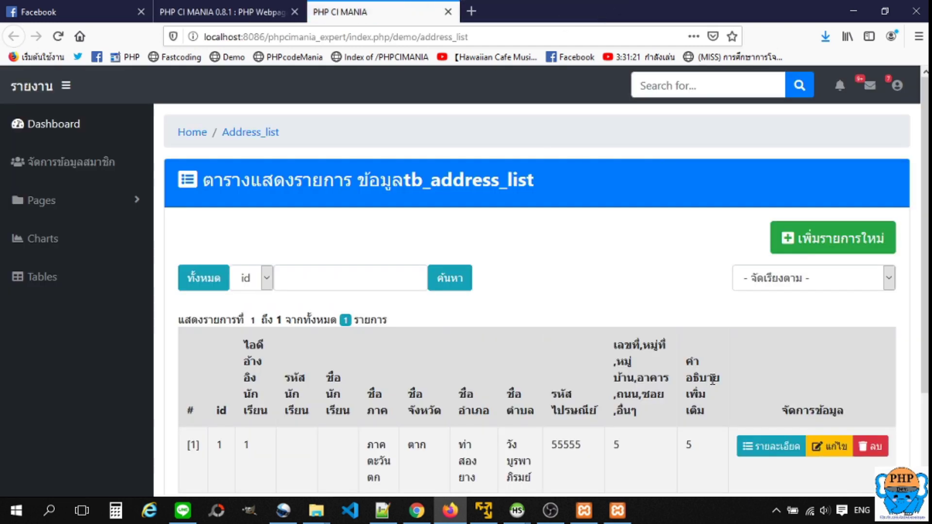
{"action": "left_click", "coordinate": [829, 446]}
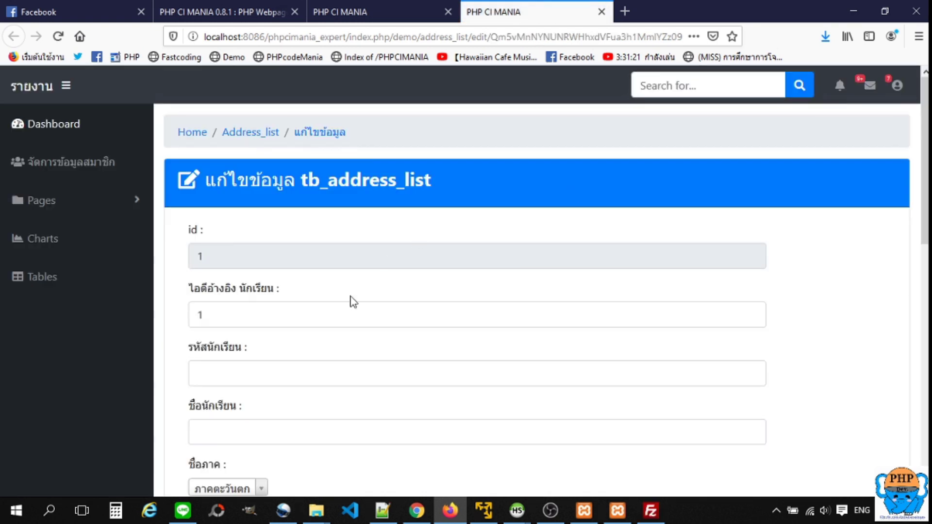
Test the lookup in the รหัสนักเรียน field with the dummy code 00000 and clear the field.
{"action": "left_click", "coordinate": [272, 365]}
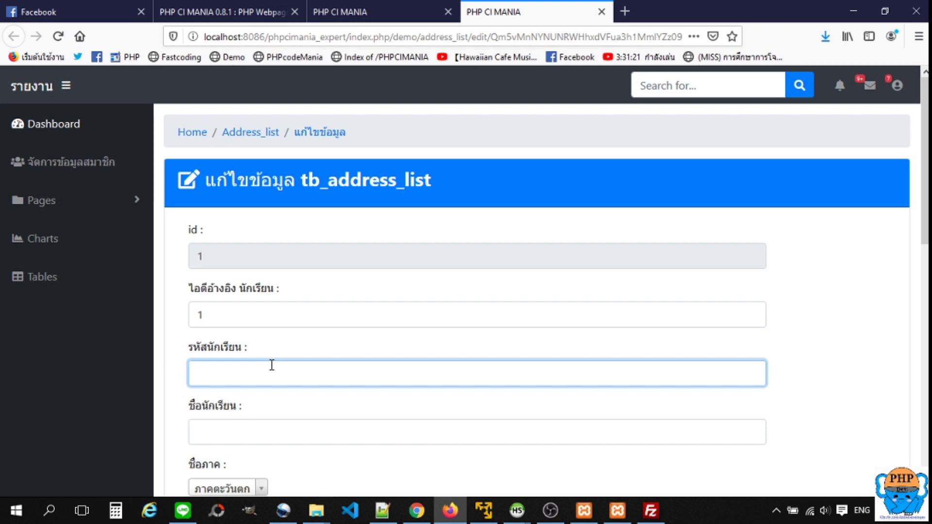
{"action": "type", "text": "000000"}
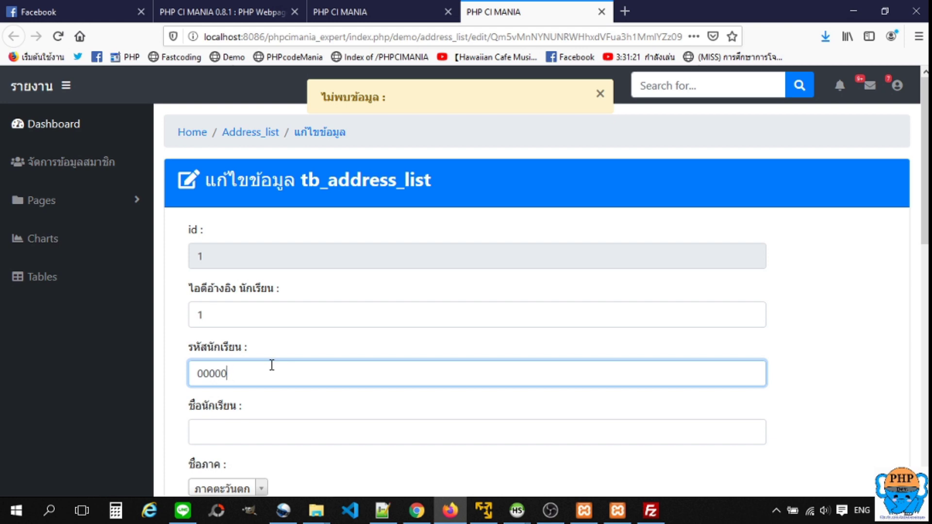
{"action": "key", "text": "BackSpace"}
{"action": "key", "text": "BackSpace"}
{"action": "key", "text": "BackSpace"}
{"action": "key", "text": "BackSpace"}
{"action": "key", "text": "BackSpace"}
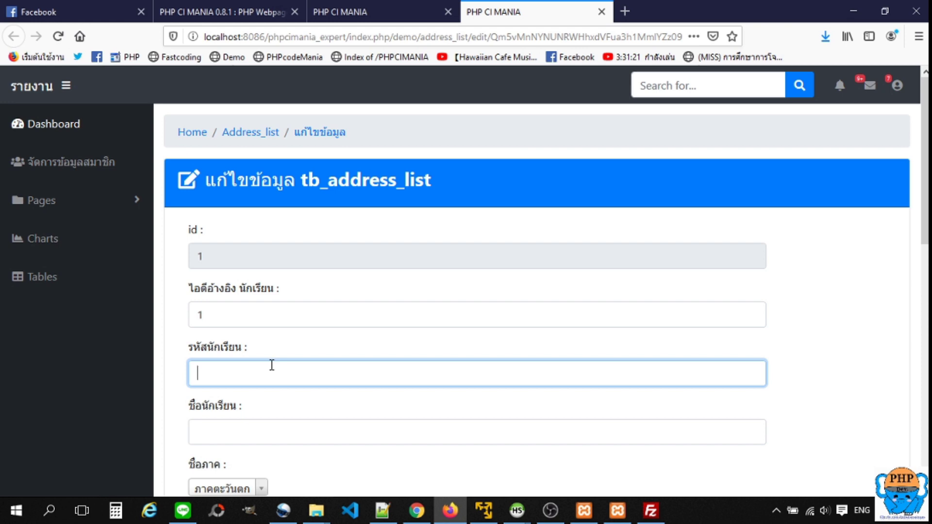
Look up the first student's code in the รหัสนักเรียน field and accept the matching entry to fill ชื่อนักเรียน.
{"action": "type", "text": "001"}
{"action": "key", "text": "Return"}
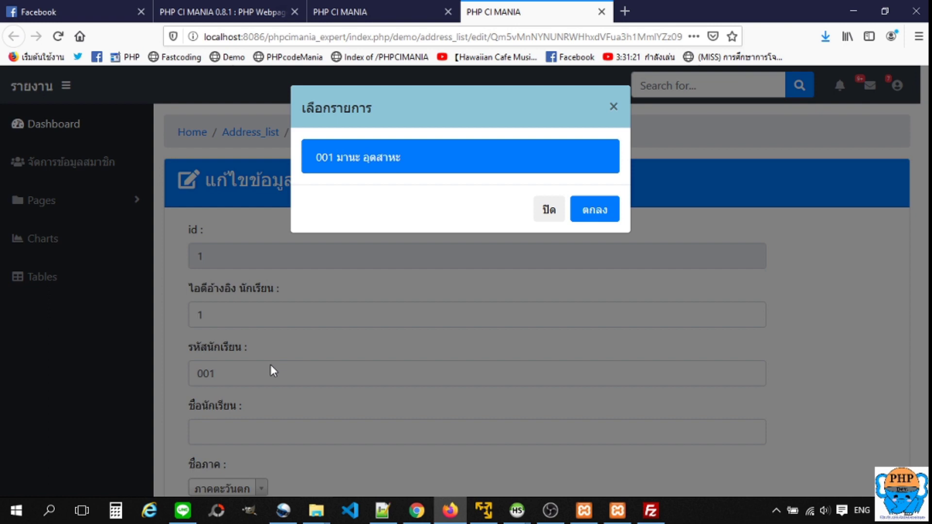
{"action": "key", "text": "Return"}
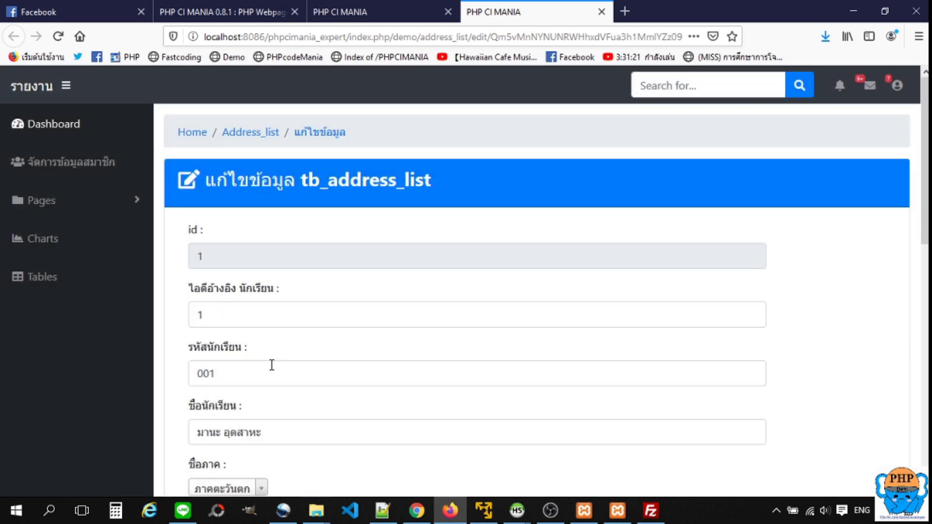
{"action": "left_click", "coordinate": [298, 433]}
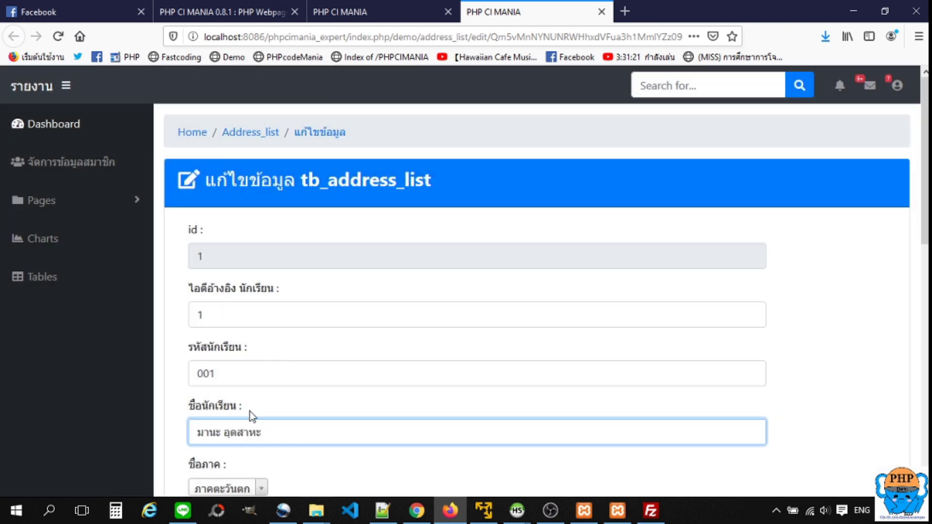
In the event properties of รหัสนักเรียน, replace the firstname and lastname Value fields with student_code and apply the change.
{"action": "left_click", "coordinate": [257, 19]}
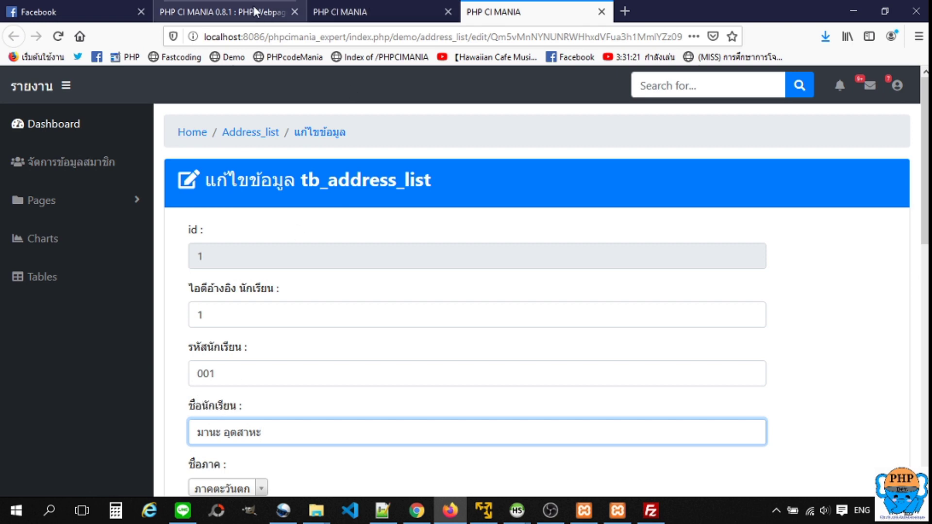
{"action": "left_click", "coordinate": [244, 136]}
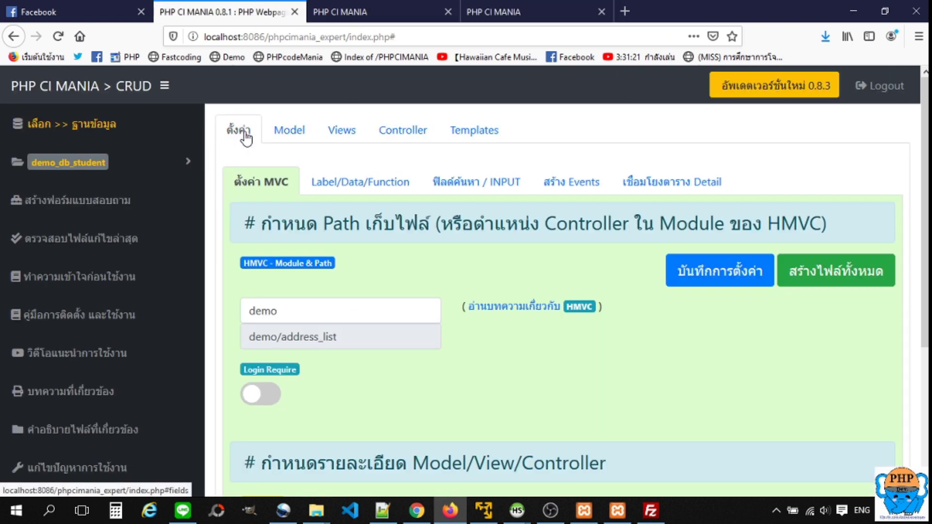
{"action": "left_click", "coordinate": [573, 182]}
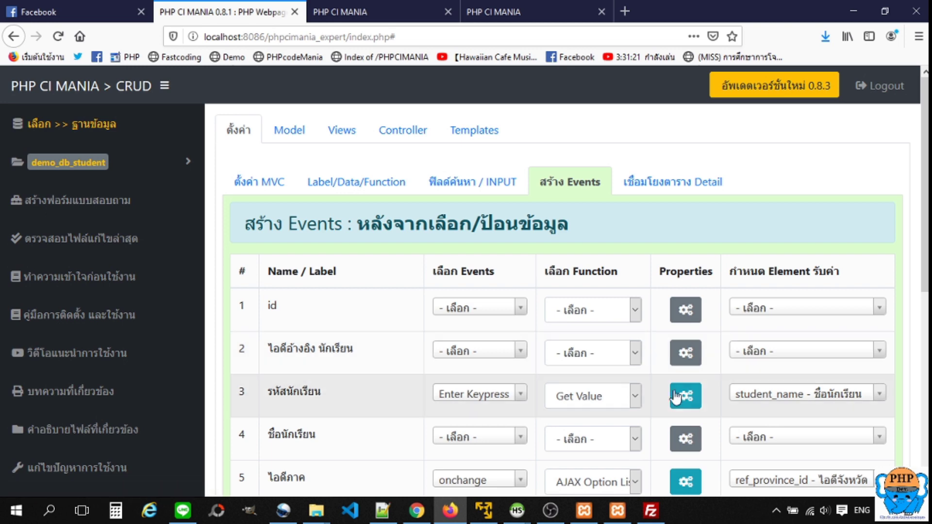
{"action": "left_click", "coordinate": [687, 396]}
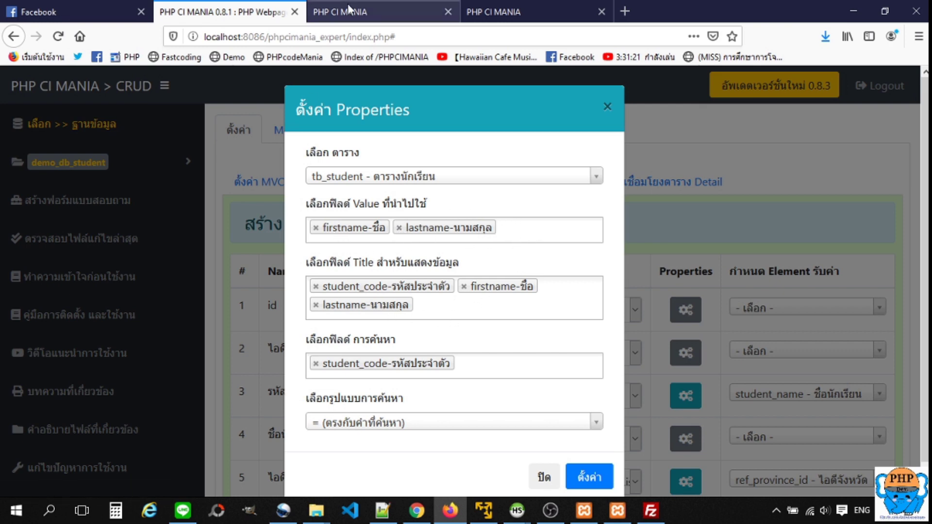
{"action": "left_click", "coordinate": [316, 228]}
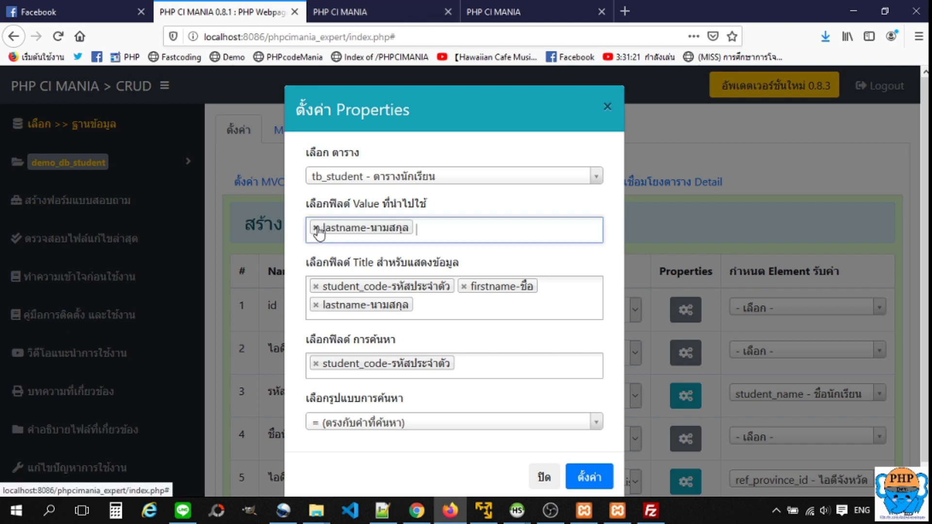
{"action": "left_click", "coordinate": [316, 228]}
{"action": "left_click", "coordinate": [329, 227]}
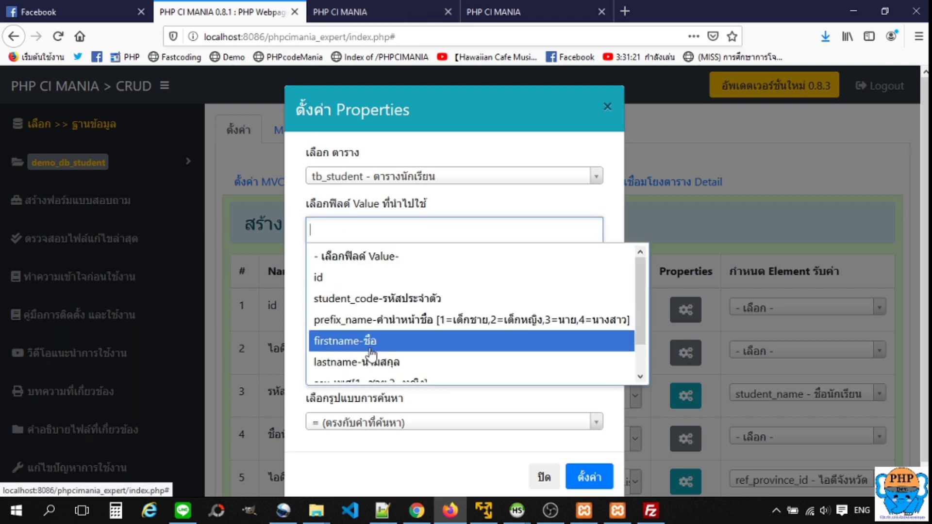
{"action": "scroll", "coordinate": [372, 355], "scroll_direction": "down", "scroll_amount": 1}
{"action": "left_click", "coordinate": [365, 271]}
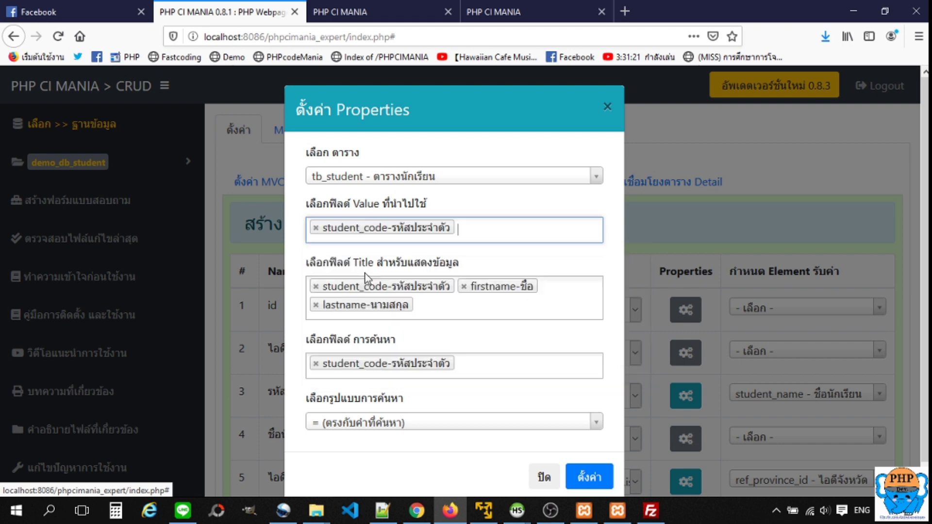
{"action": "left_click", "coordinate": [590, 476]}
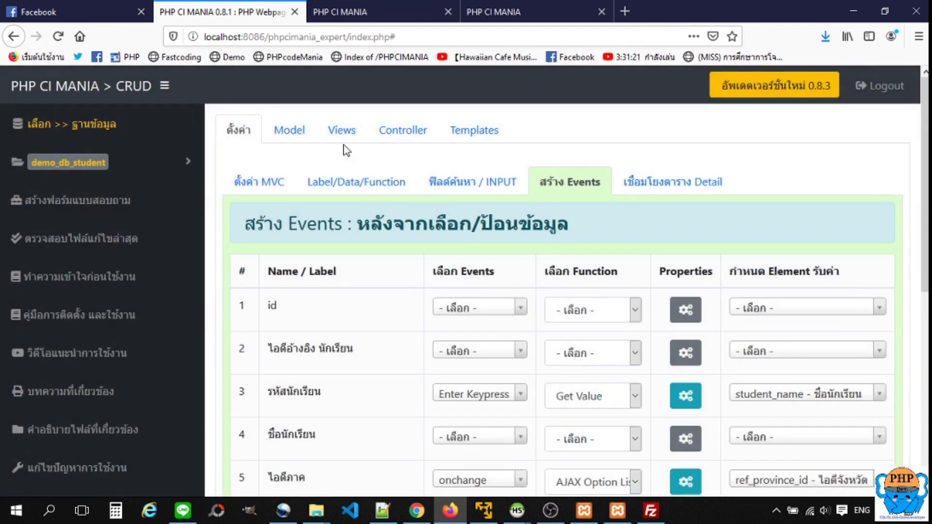
Generate all files again from the MVC settings and reload the tb_address_list edit page.
{"action": "left_click", "coordinate": [243, 180]}
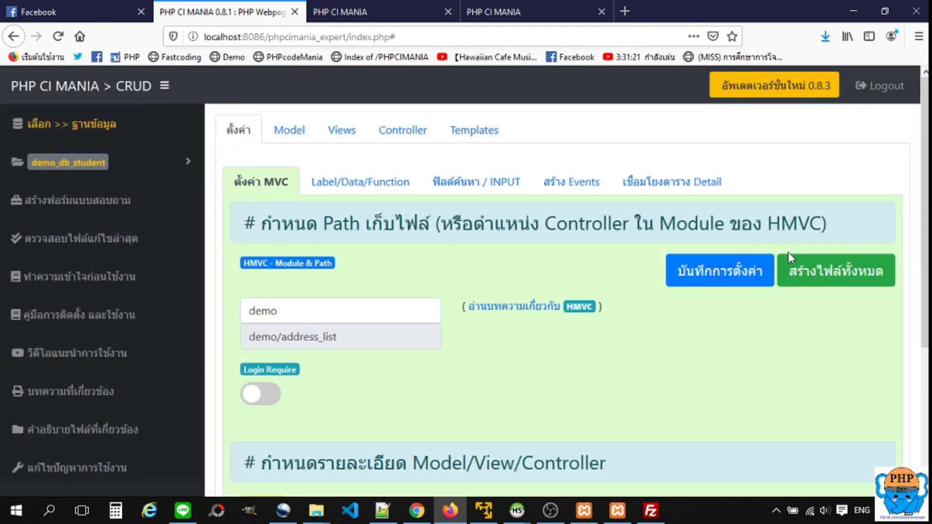
{"action": "left_click", "coordinate": [806, 274]}
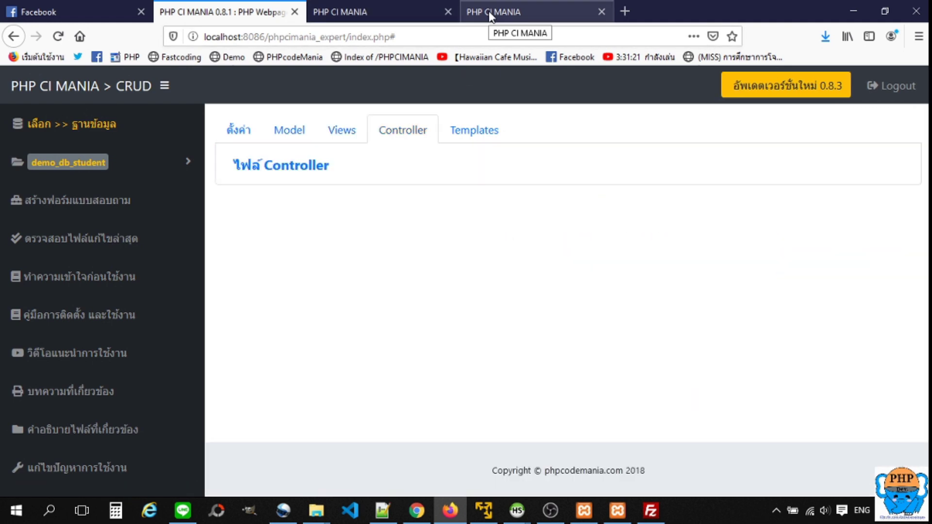
{"action": "left_click", "coordinate": [491, 15]}
{"action": "key", "text": "F5"}
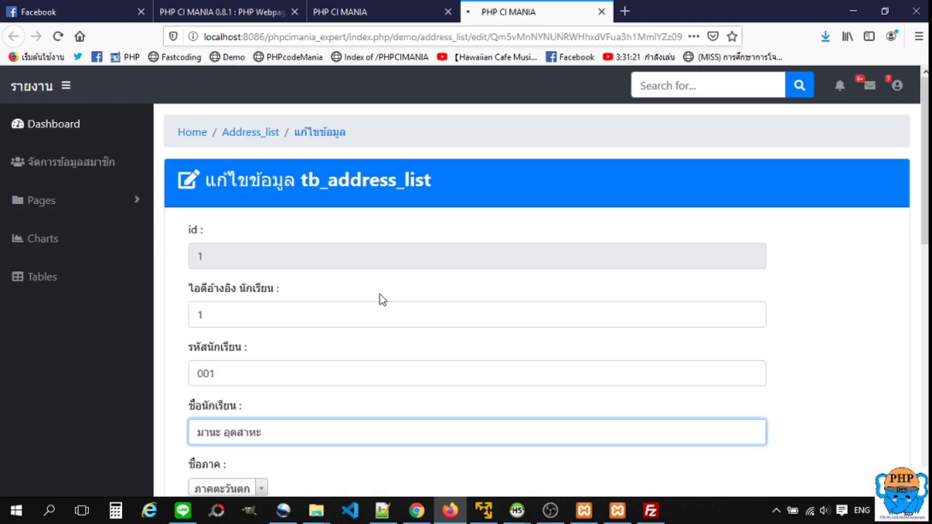
Test the changed event by looking up the second student's code on the edit form and accepting the matching entry.
{"action": "left_click", "coordinate": [247, 371]}
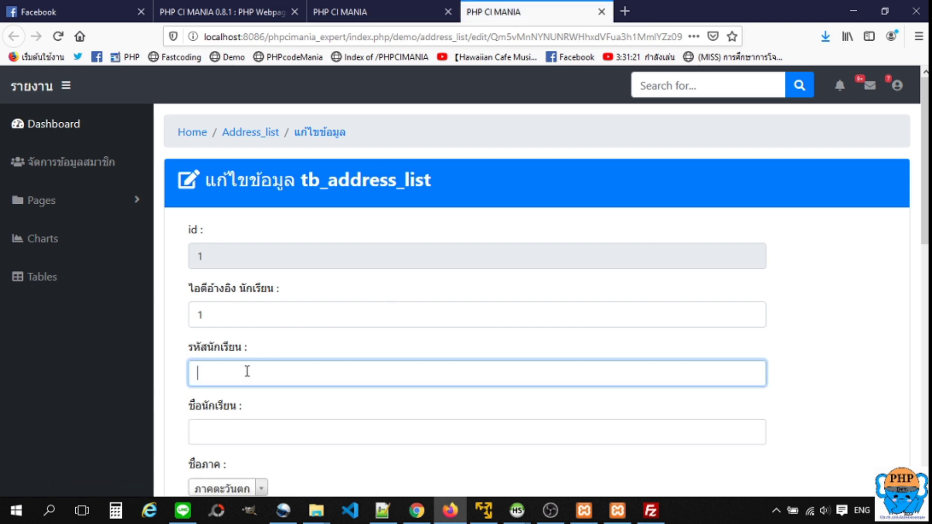
{"action": "type", "text": "002"}
{"action": "key", "text": "Return"}
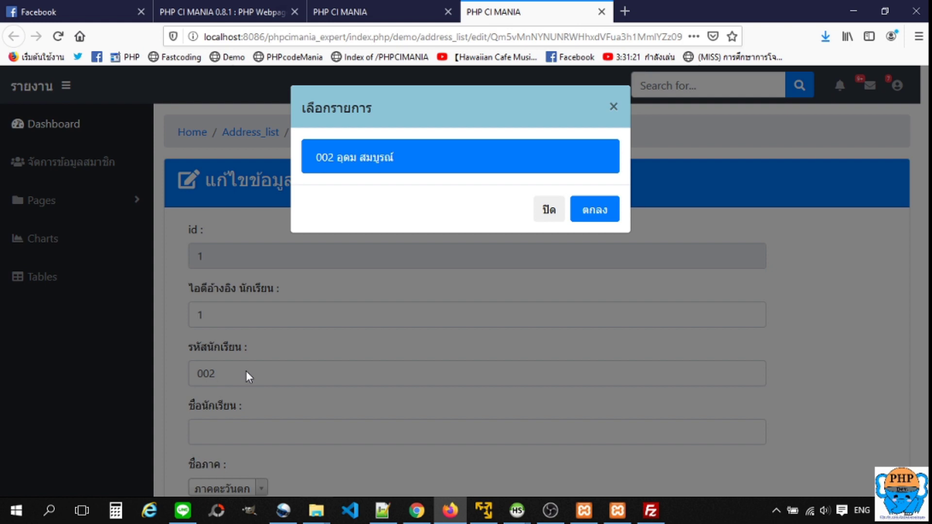
{"action": "key", "text": "Return"}
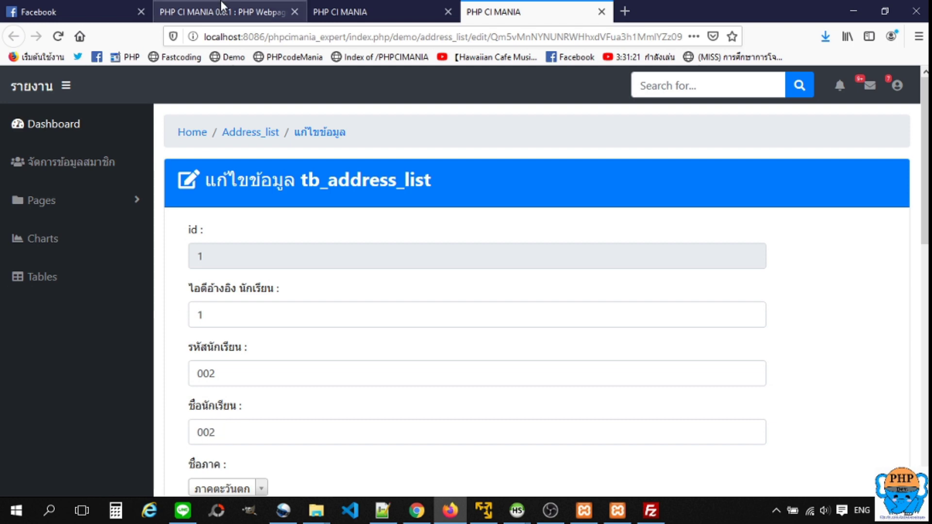
{"action": "left_click", "coordinate": [241, 382]}
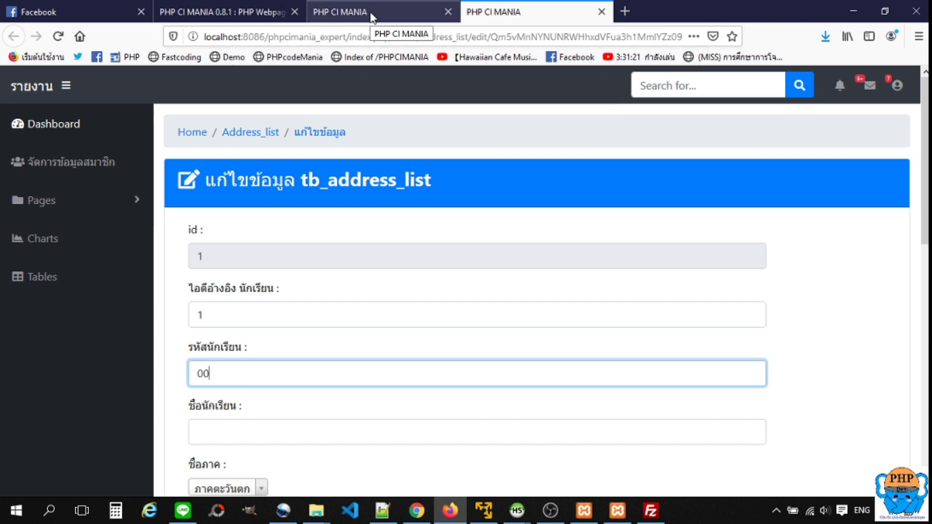
In the event properties of รหัสนักเรียน, replace the student_code Value field with firstname and lastname.
{"action": "left_click", "coordinate": [262, 15]}
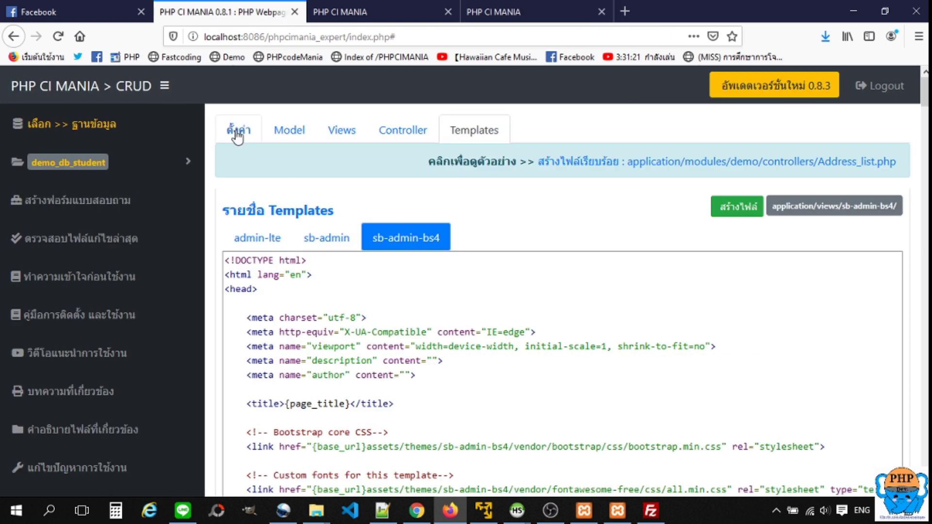
{"action": "left_click", "coordinate": [237, 132]}
{"action": "left_click", "coordinate": [573, 182]}
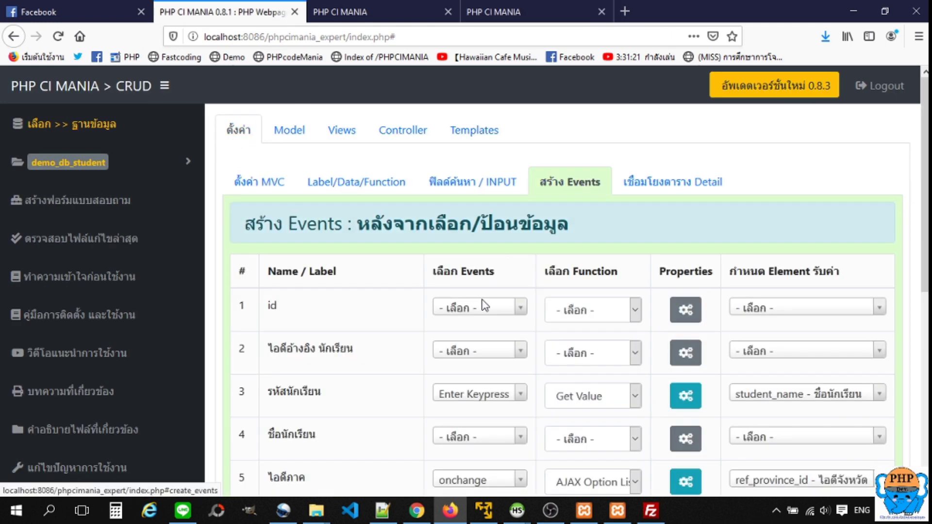
{"action": "left_click", "coordinate": [686, 397]}
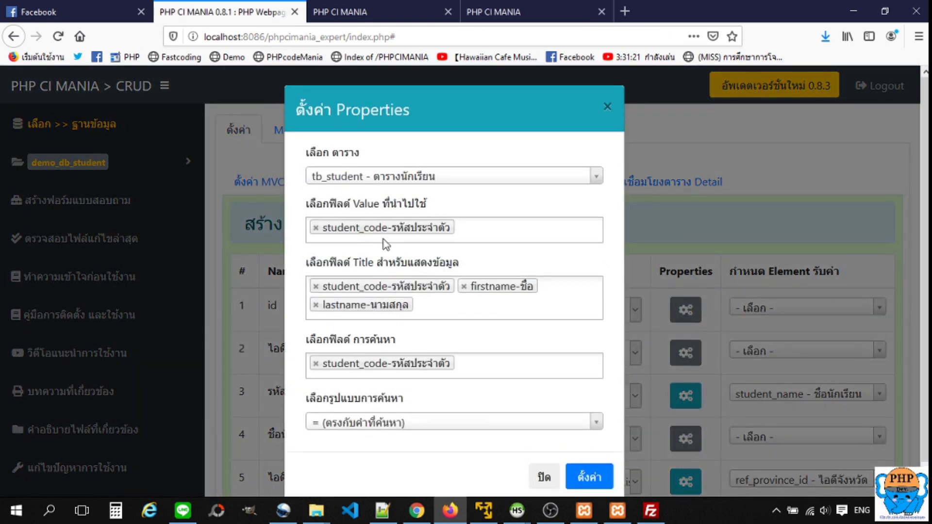
{"action": "left_click", "coordinate": [315, 228]}
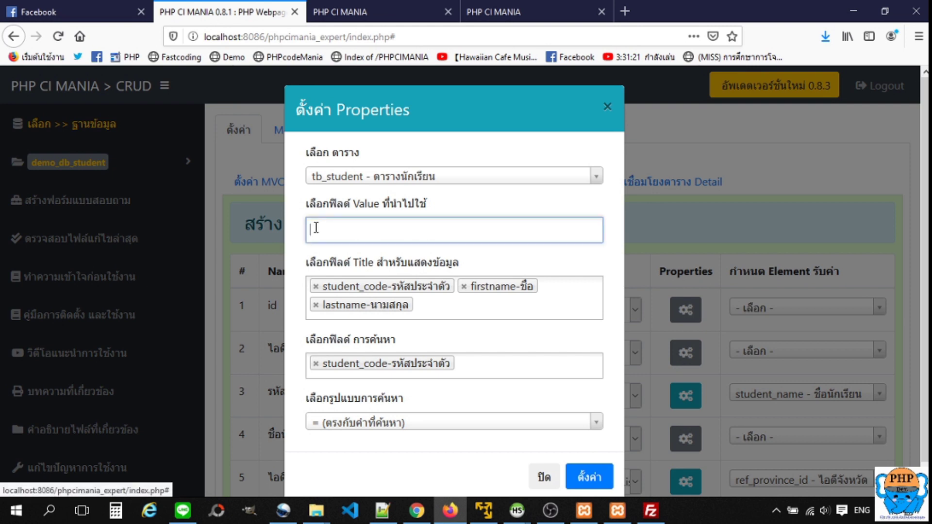
{"action": "left_click", "coordinate": [315, 228]}
{"action": "left_click", "coordinate": [371, 337]}
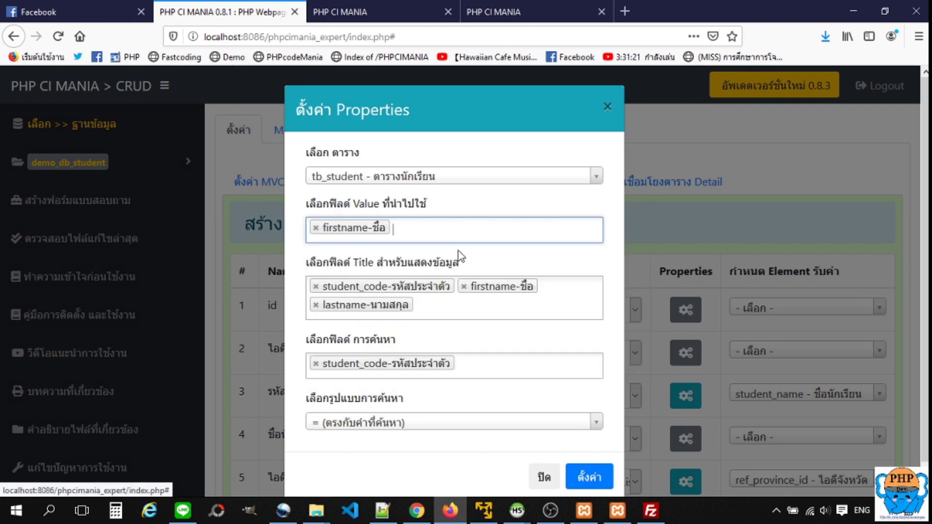
{"action": "left_click", "coordinate": [481, 228]}
{"action": "left_click", "coordinate": [376, 339]}
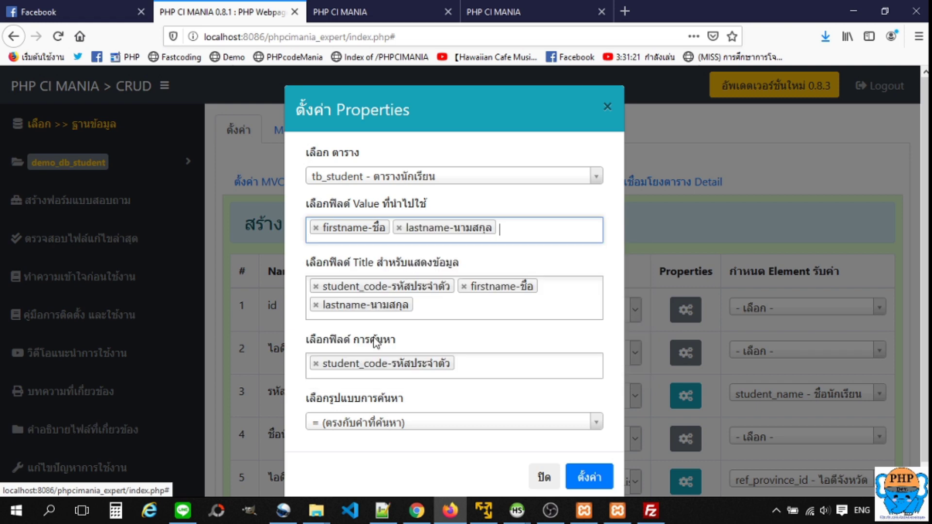
Set the event's search mode to LIKE '%คำค้นหา%' (ตรงกับส่วนหนึ่งส่วนใด) and apply the properties.
{"action": "left_click", "coordinate": [388, 423]}
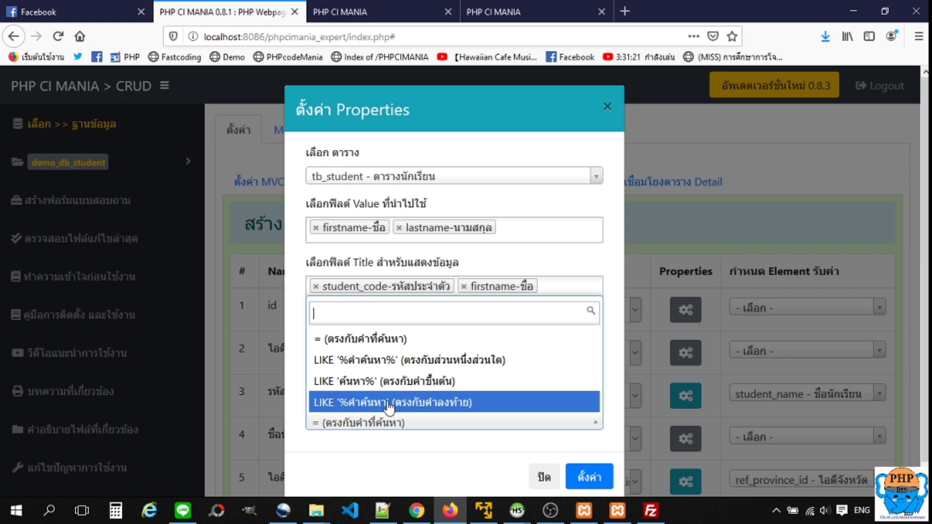
{"action": "left_click", "coordinate": [356, 365]}
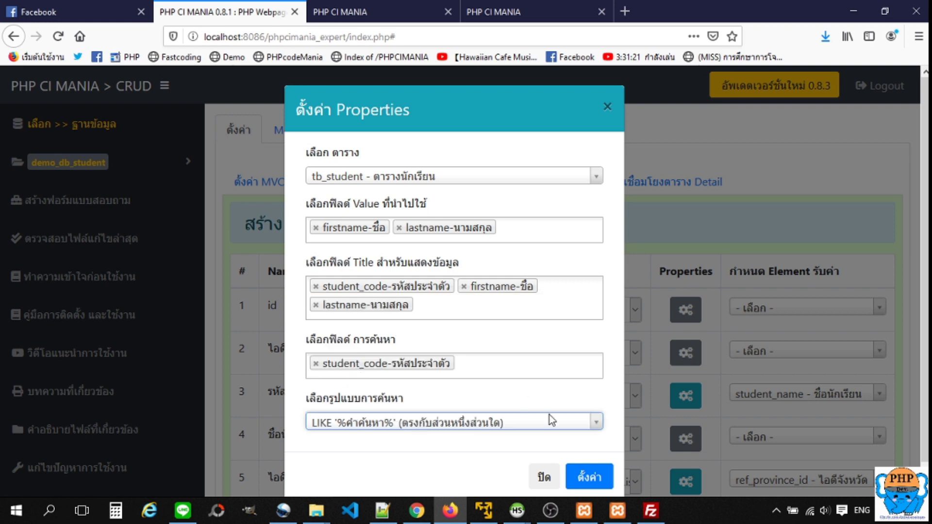
{"action": "left_click", "coordinate": [588, 478]}
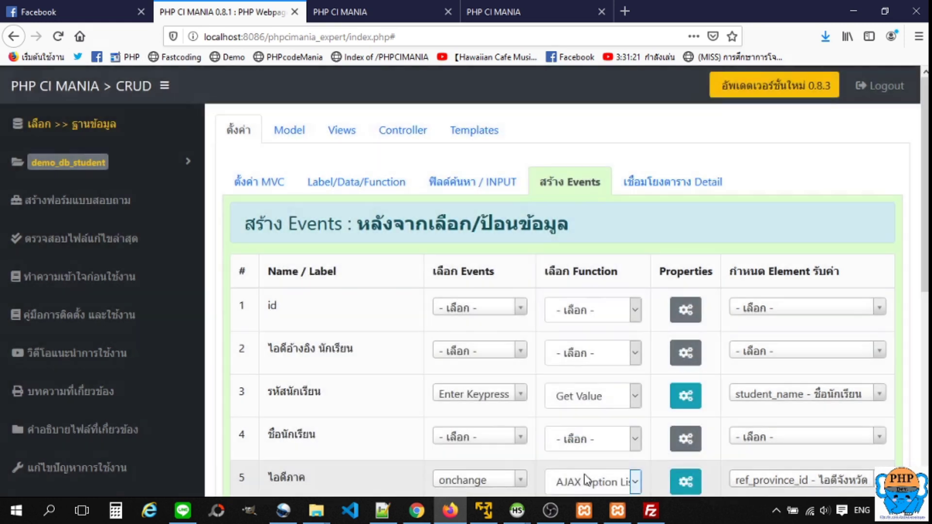
Regenerate all files from the MVC settings with the partial-match search and reload the tb_address_list edit page.
{"action": "left_click", "coordinate": [264, 184]}
{"action": "left_click", "coordinate": [801, 270]}
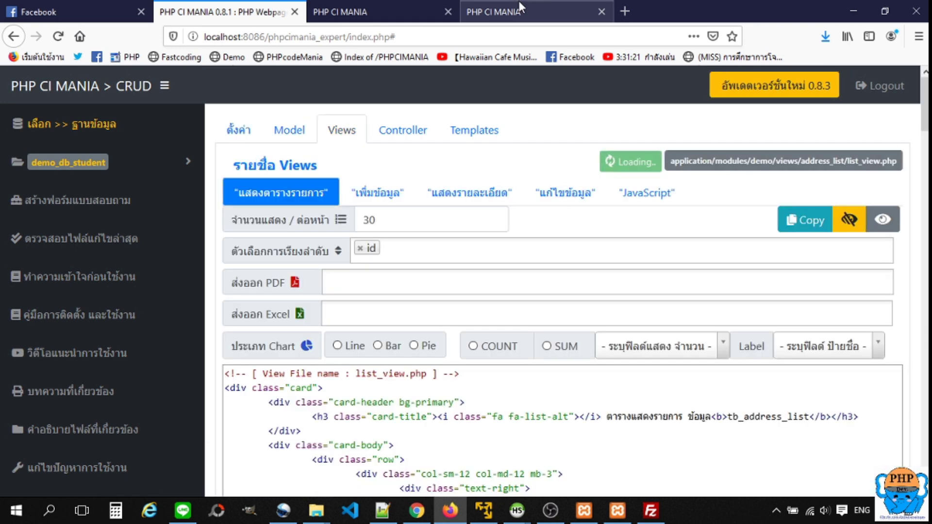
{"action": "left_click", "coordinate": [519, 7]}
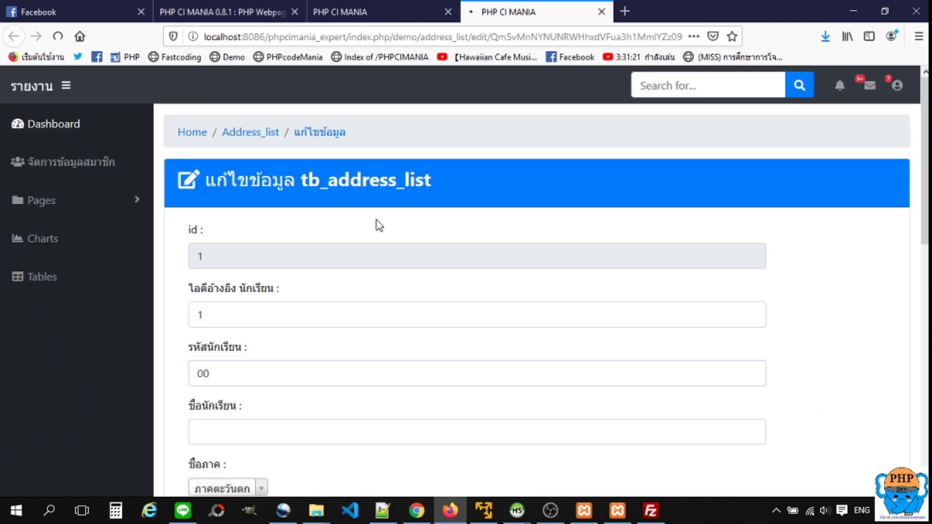
{"action": "key", "text": "F5"}
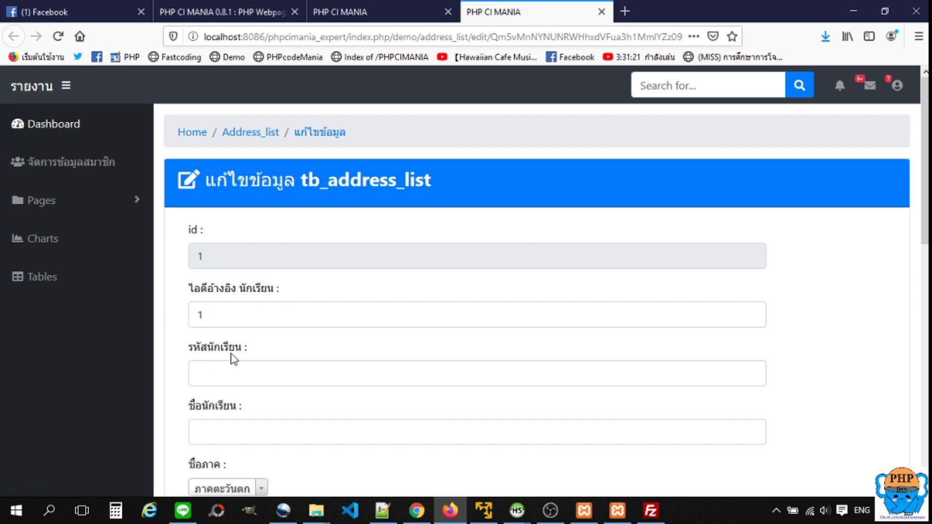
Search the รหัสนักเรียน field for the partial code 00 and accept the third student in the list to fill ชื่อนักเรียน.
{"action": "left_click", "coordinate": [207, 371]}
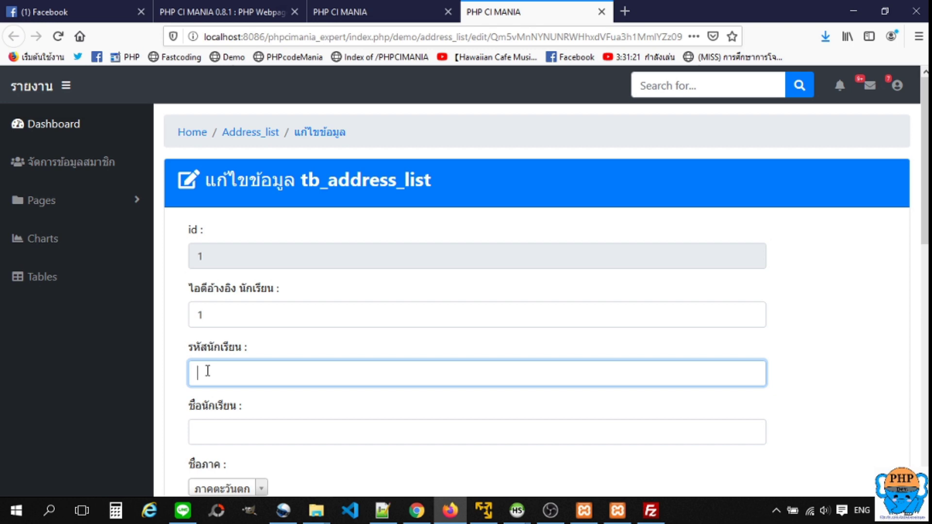
{"action": "type", "text": "00"}
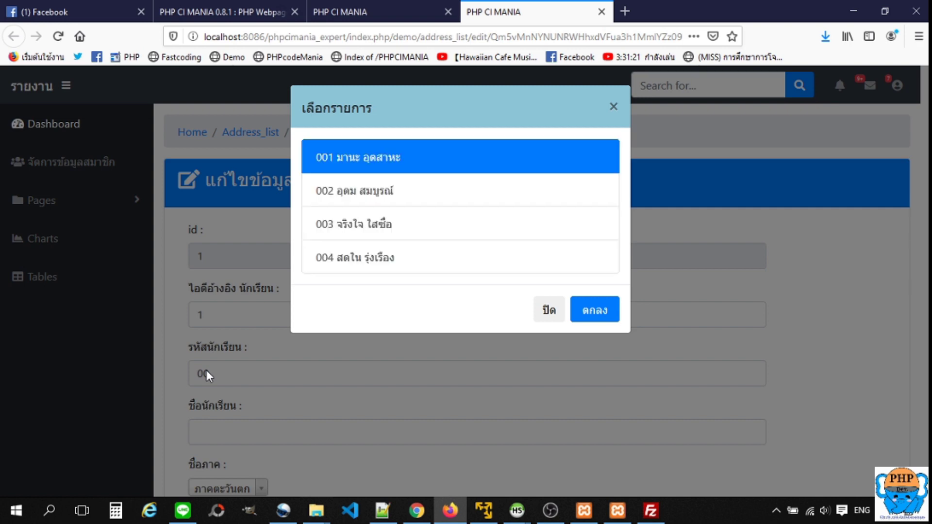
{"action": "key", "text": "Up"}
{"action": "key", "text": "Down"}
{"action": "key", "text": "Down"}
{"action": "key", "text": "Down"}
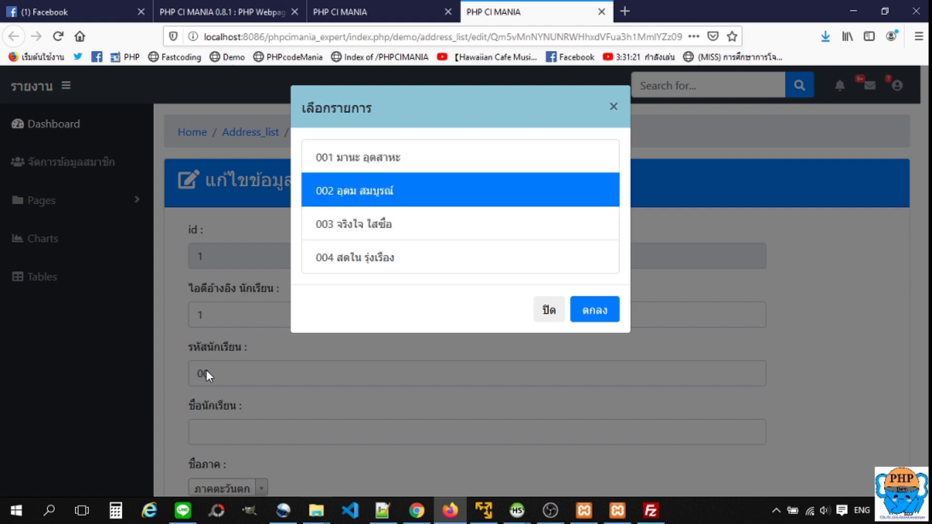
{"action": "key", "text": "Down"}
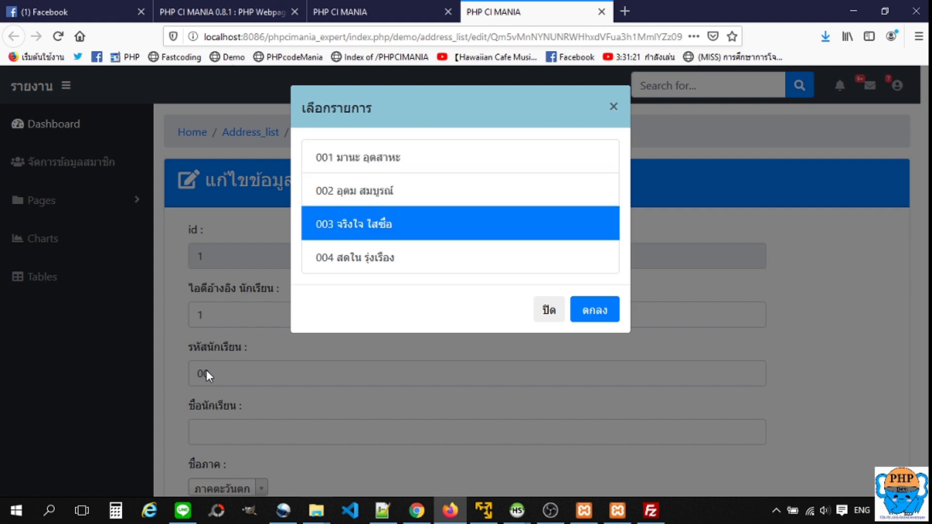
{"action": "key", "text": "Return"}
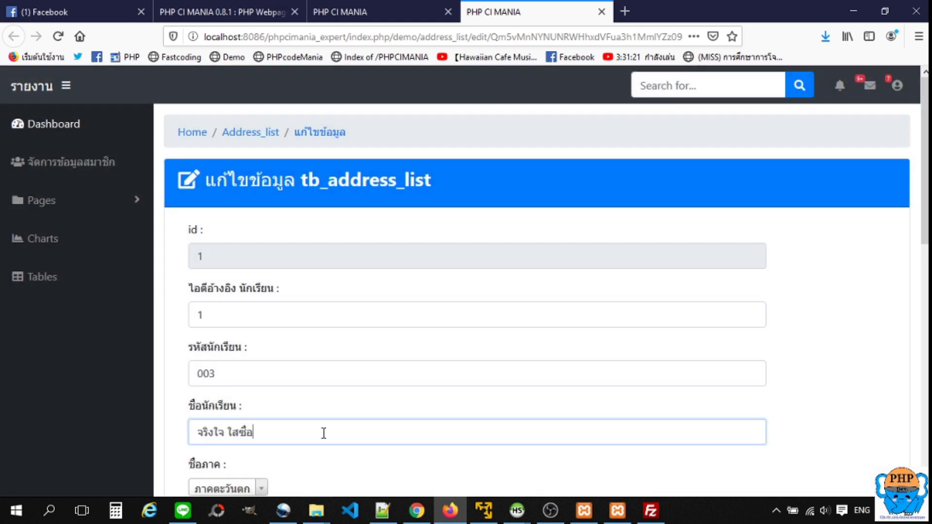
{"action": "double_click", "coordinate": [323, 433]}
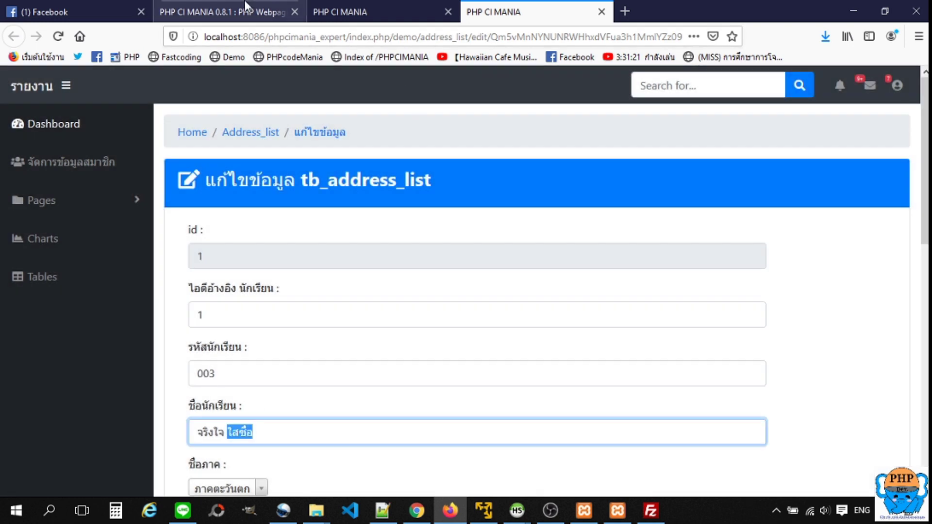
Reopen the event properties of รหัสนักเรียน and review the available search modes without changing the selection.
{"action": "left_click", "coordinate": [232, 10]}
{"action": "left_click", "coordinate": [236, 132]}
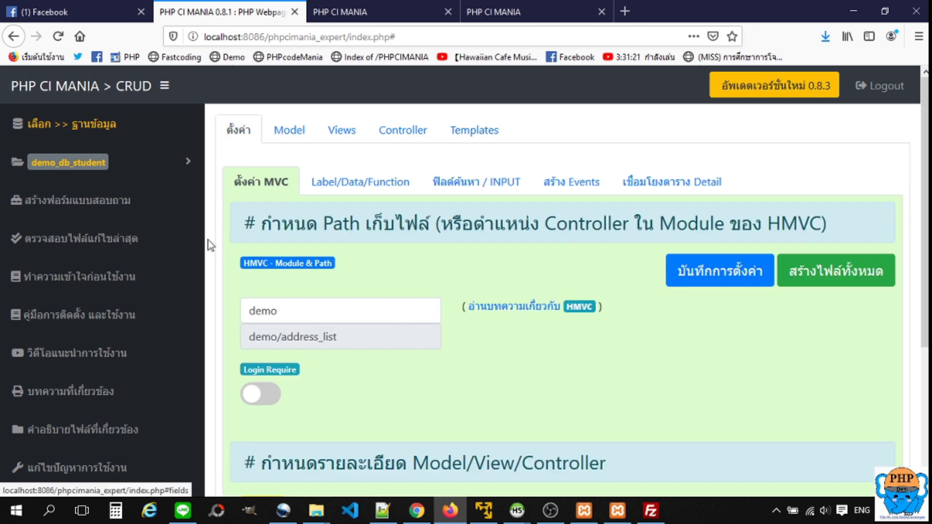
{"action": "left_click", "coordinate": [572, 193]}
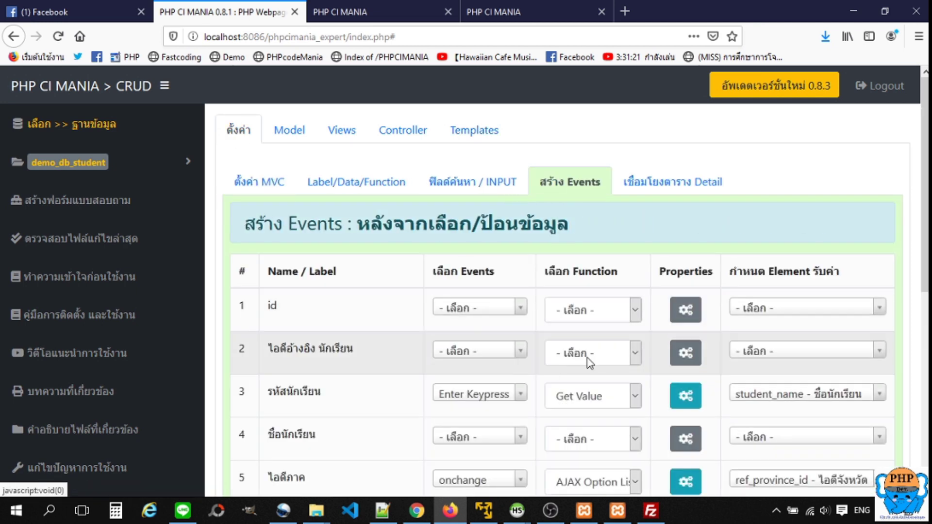
{"action": "left_click", "coordinate": [686, 397]}
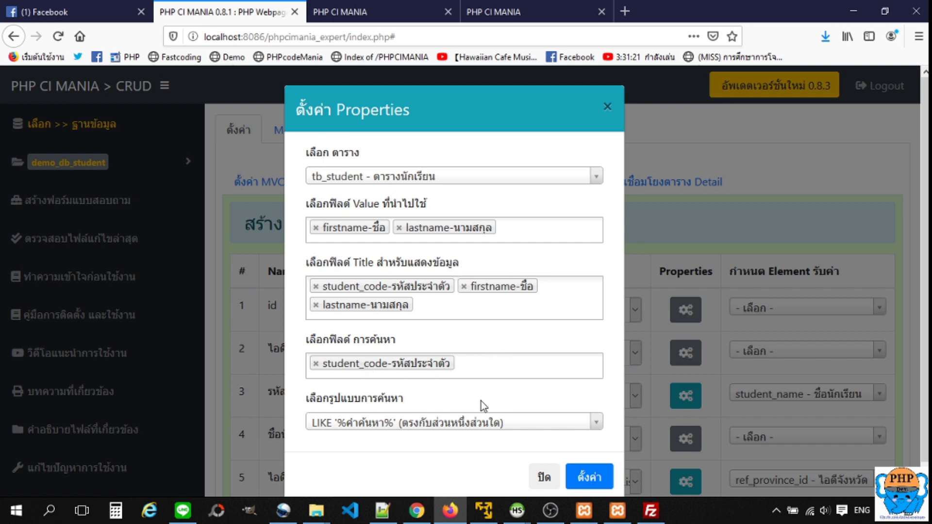
{"action": "left_click", "coordinate": [419, 423]}
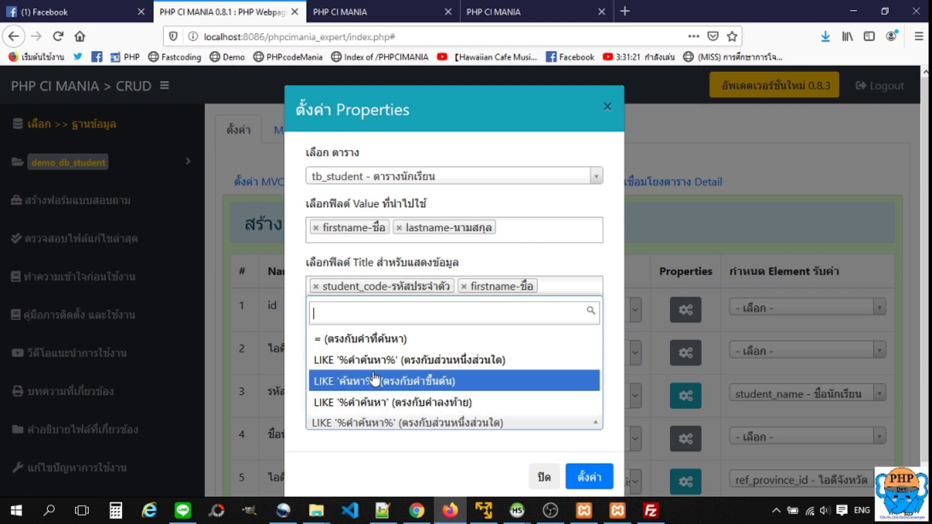
{"action": "left_click", "coordinate": [297, 314]}
On the edit form, replace the code in รหัสนักเรียน with the fourth student's full code and look it up.
{"action": "left_click", "coordinate": [360, 7]}
{"action": "left_click", "coordinate": [497, 7]}
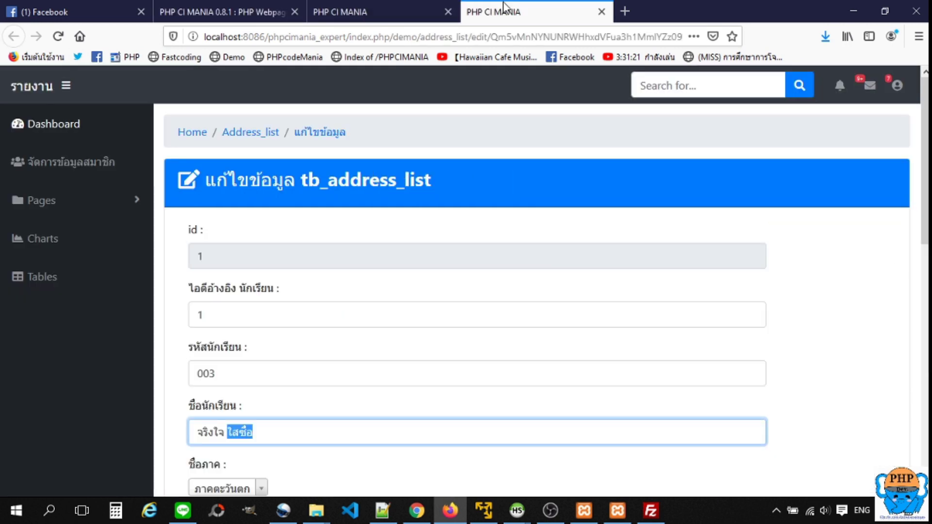
{"action": "left_click_drag", "start_coordinate": [249, 377], "coordinate": [150, 365]}
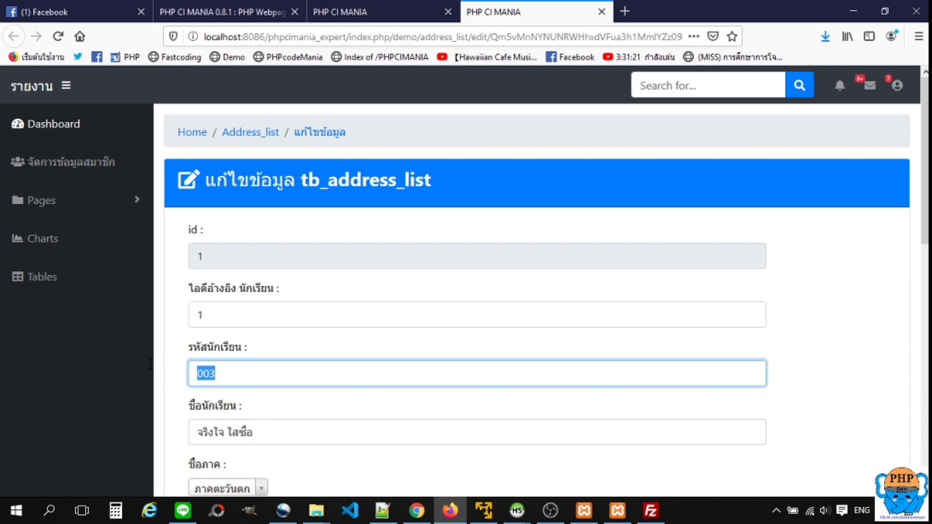
{"action": "type", "text": "00"}
{"action": "key", "text": "Return"}
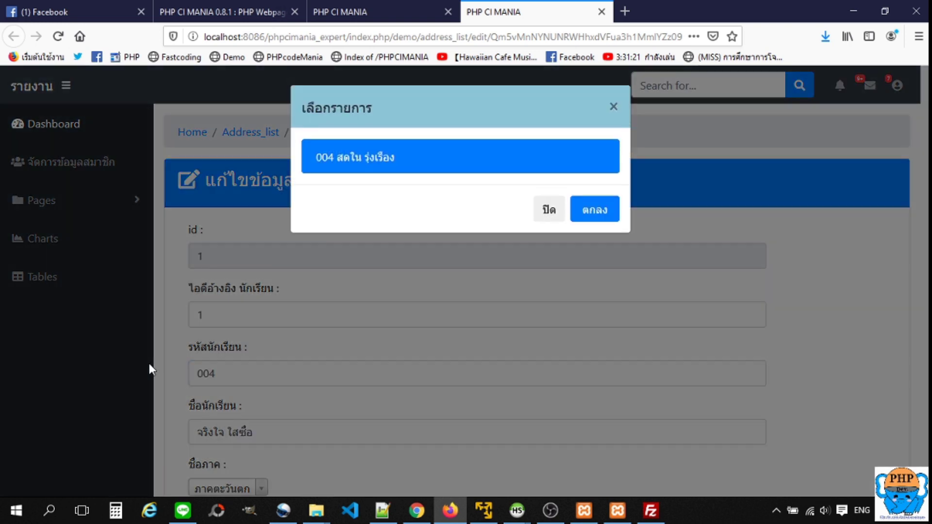